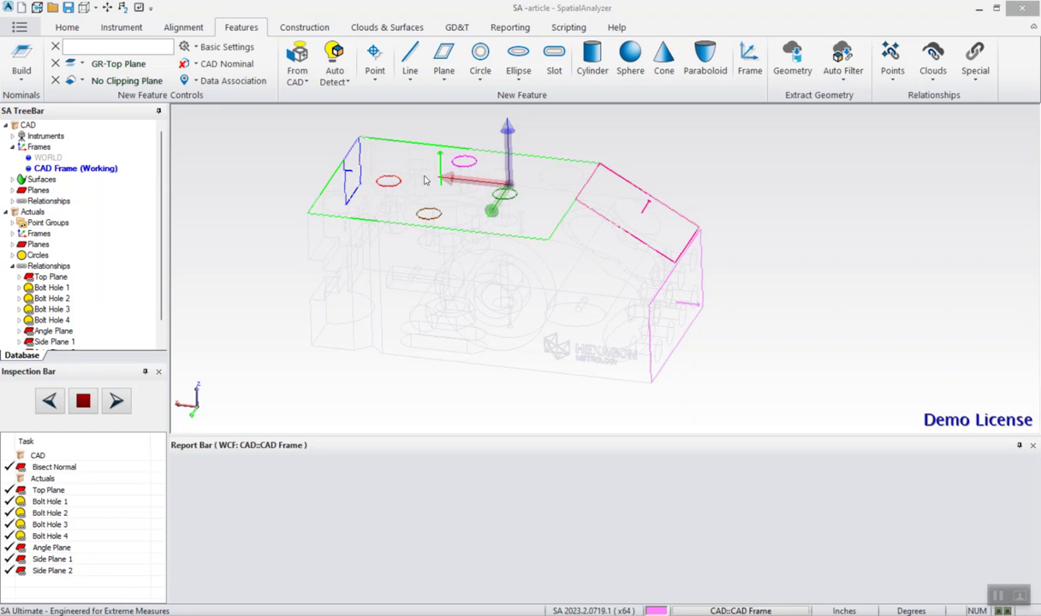
- Orbit and pan the model to an angled view of the measured top plane, side planes, bolt holes and points
right_drag(467, 270, 539, 215)
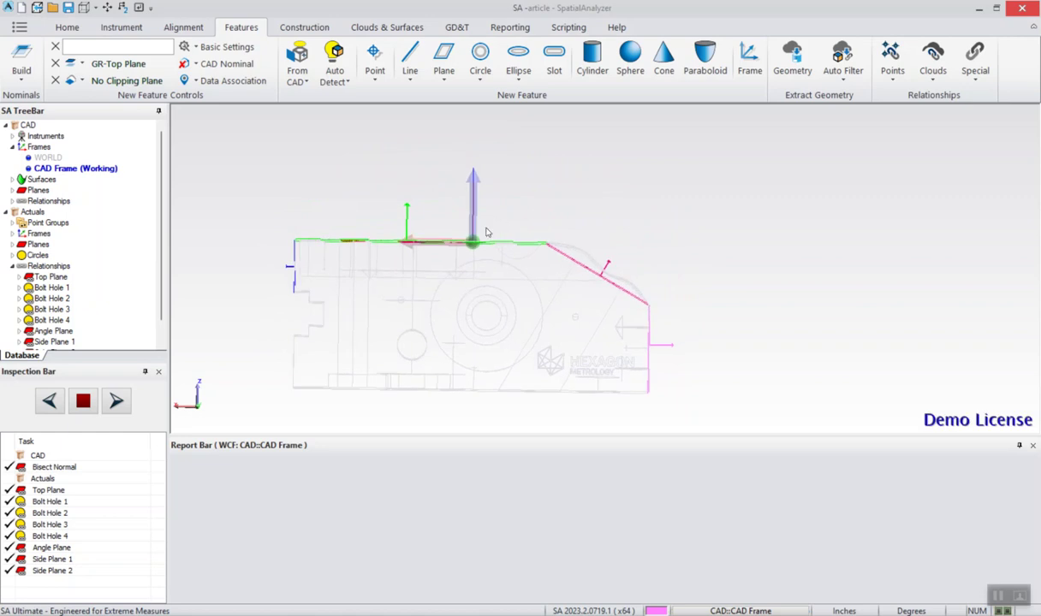
right_drag(586, 275, 629, 258)
right_drag(476, 249, 517, 251)
right_drag(789, 293, 543, 277)
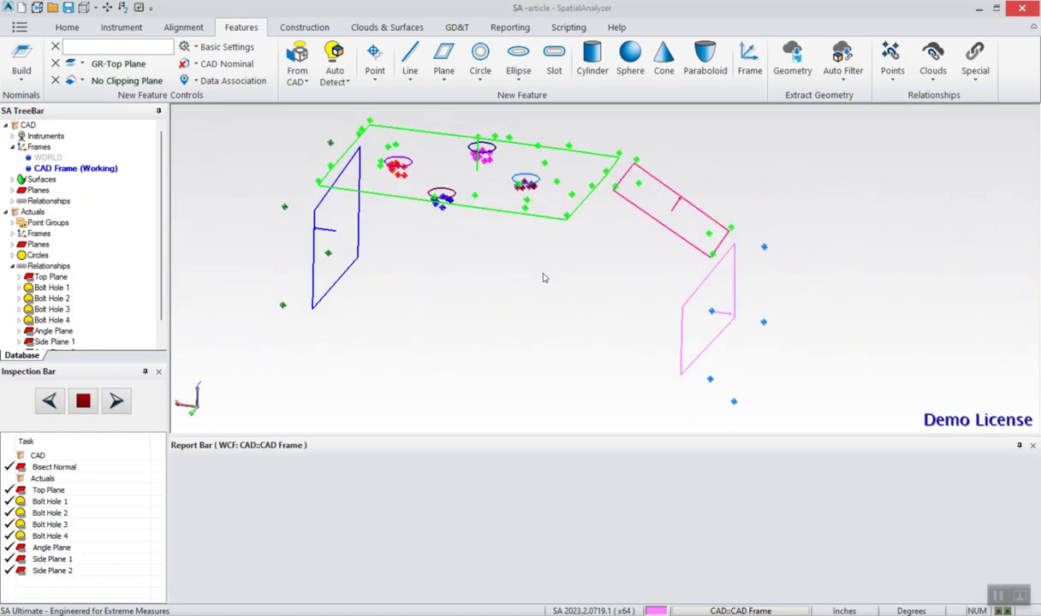
right_drag(506, 340, 461, 294)
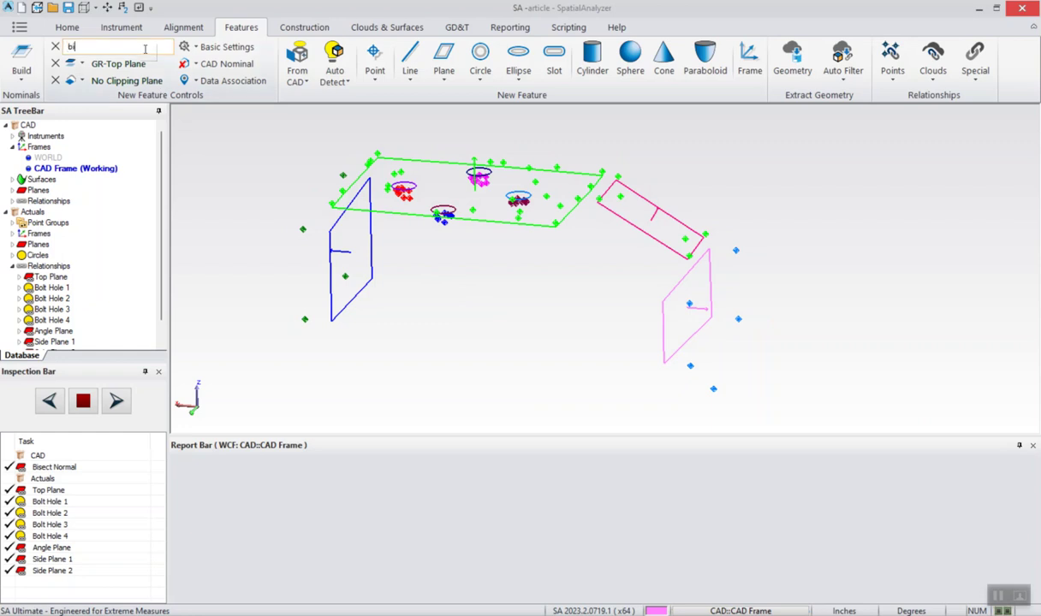
- Build 'bisecting plane' midway between Side Plane 1 and Side Plane 2, shown under Article's relationships
text(bisectong plane)
click(444, 79)
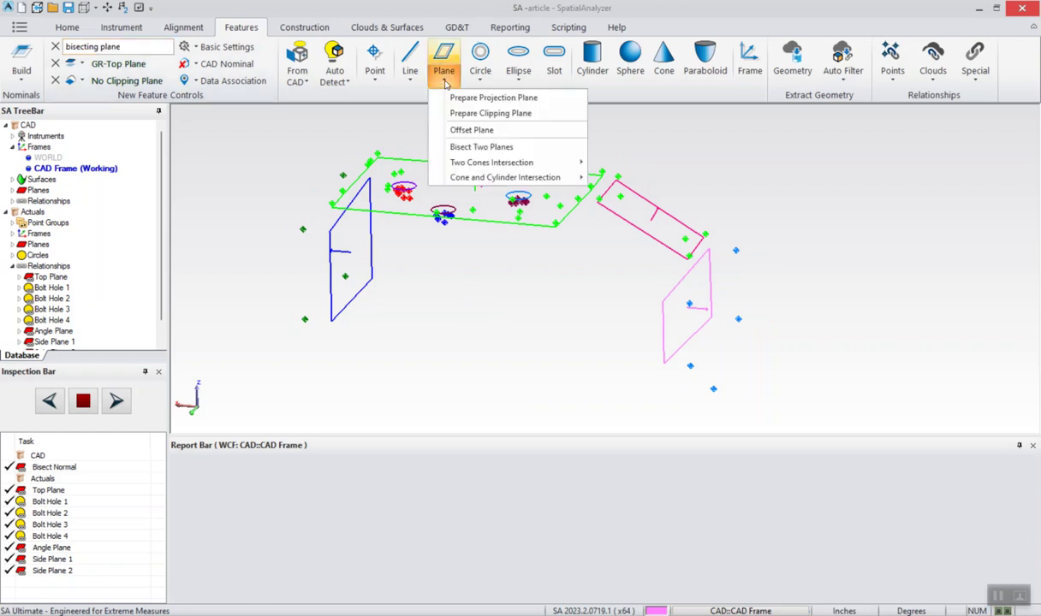
click(483, 147)
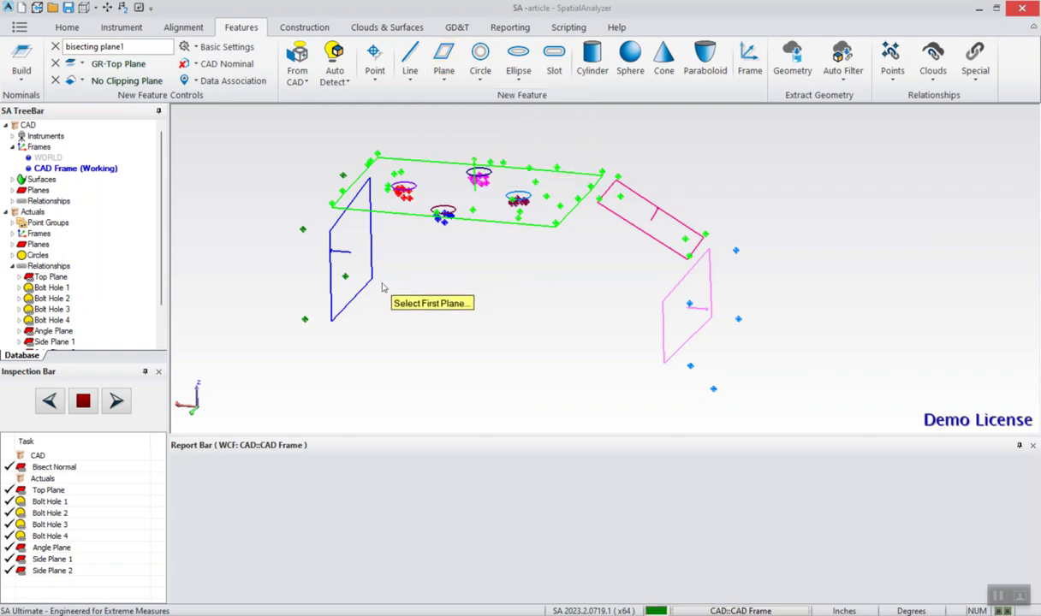
click(358, 293)
click(678, 325)
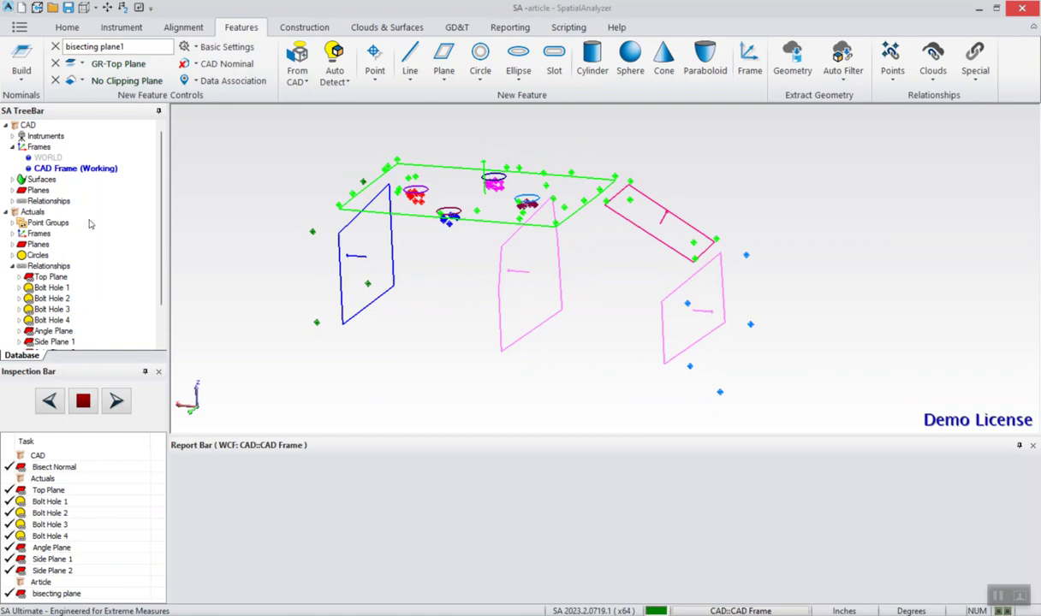
scroll(69, 257, down, 2)
click(12, 341)
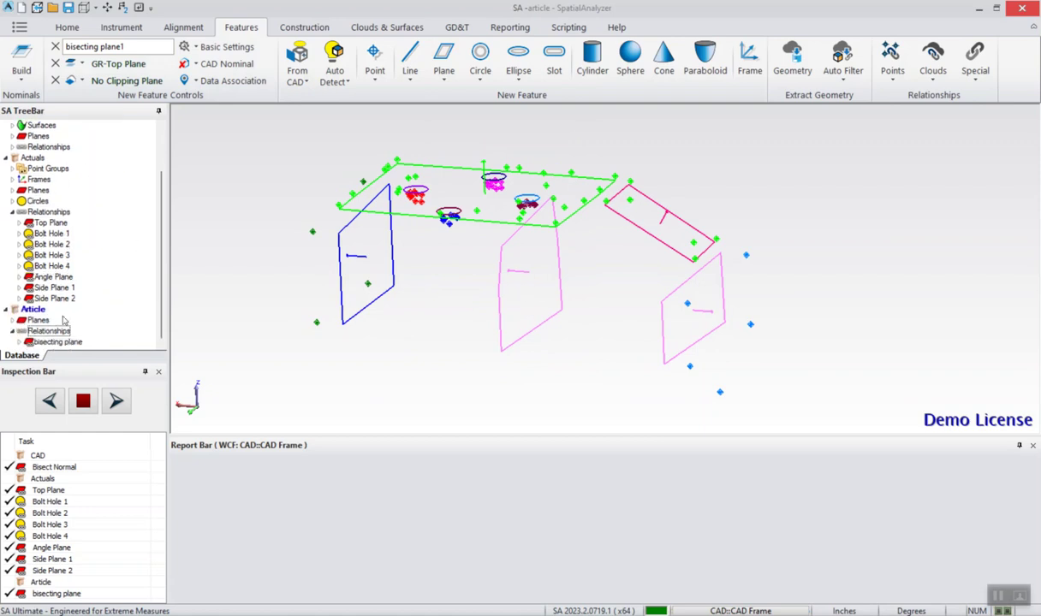
- Highlight the planes involved in the bisecting plane relationship
right_click(68, 342)
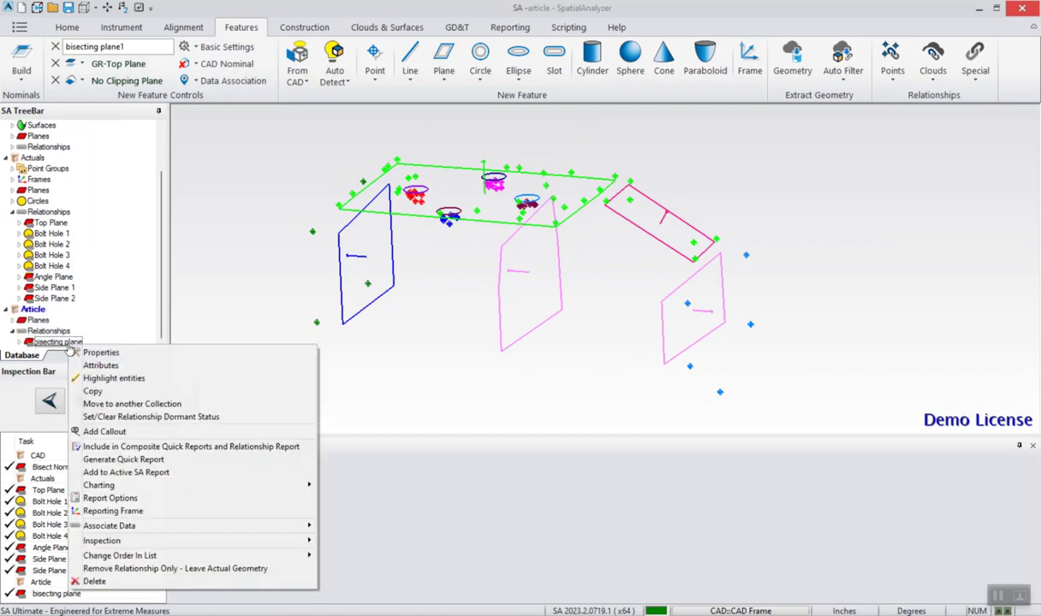
click(157, 382)
middle_drag(593, 334, 454, 304)
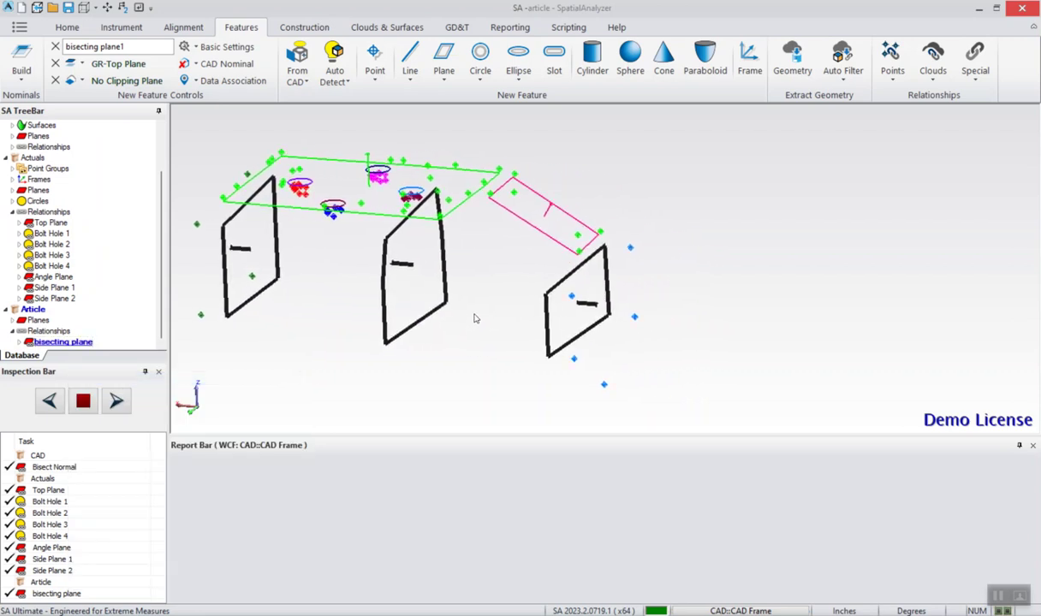
- Inspect Side Plane 1's fit points, including the fifth point and recomputing the fit
right_click(72, 290)
click(99, 296)
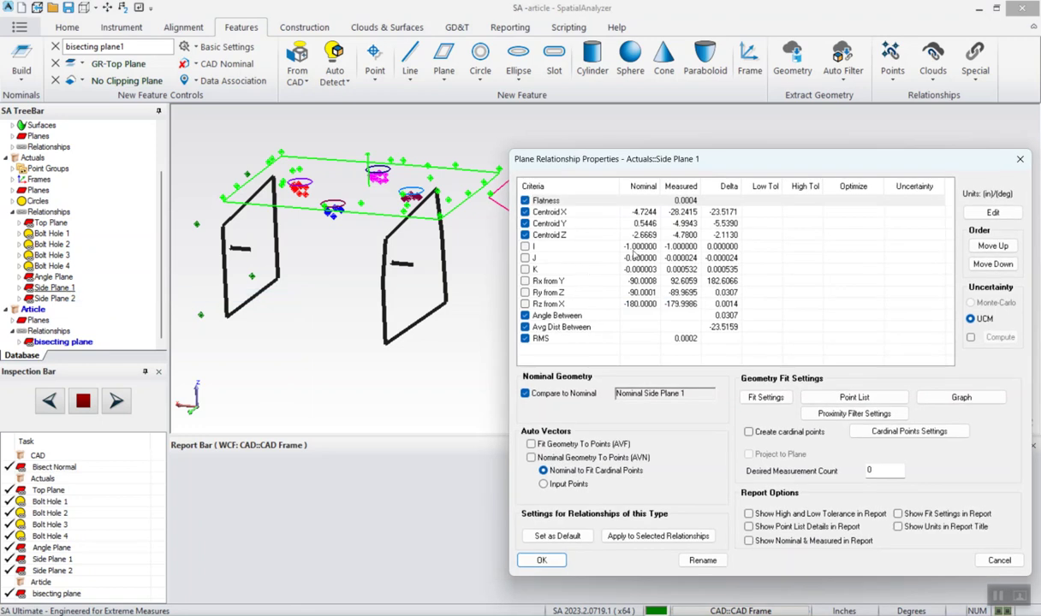
drag(635, 172, 638, 140)
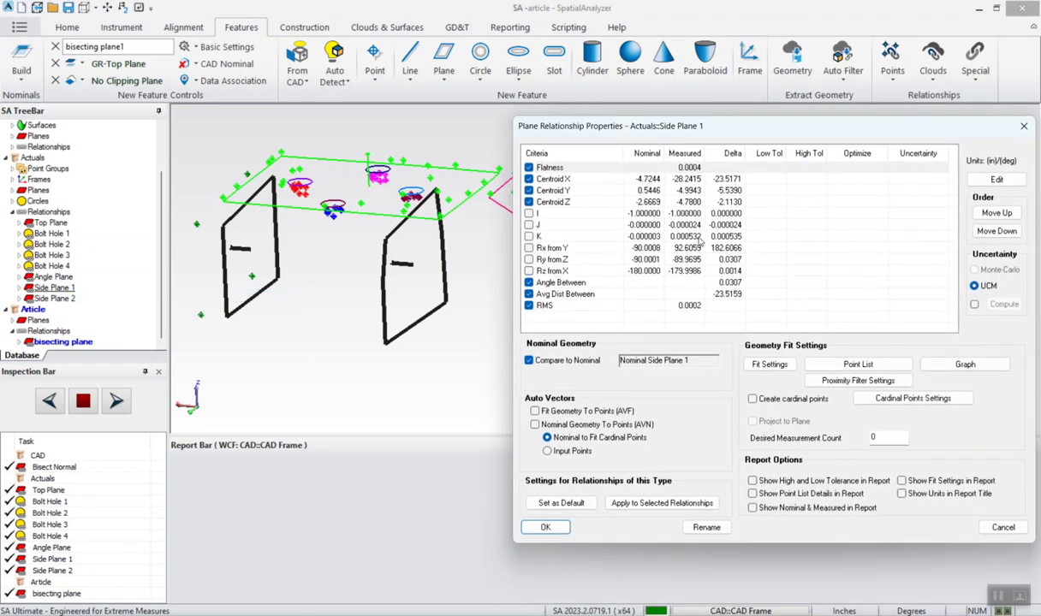
click(857, 365)
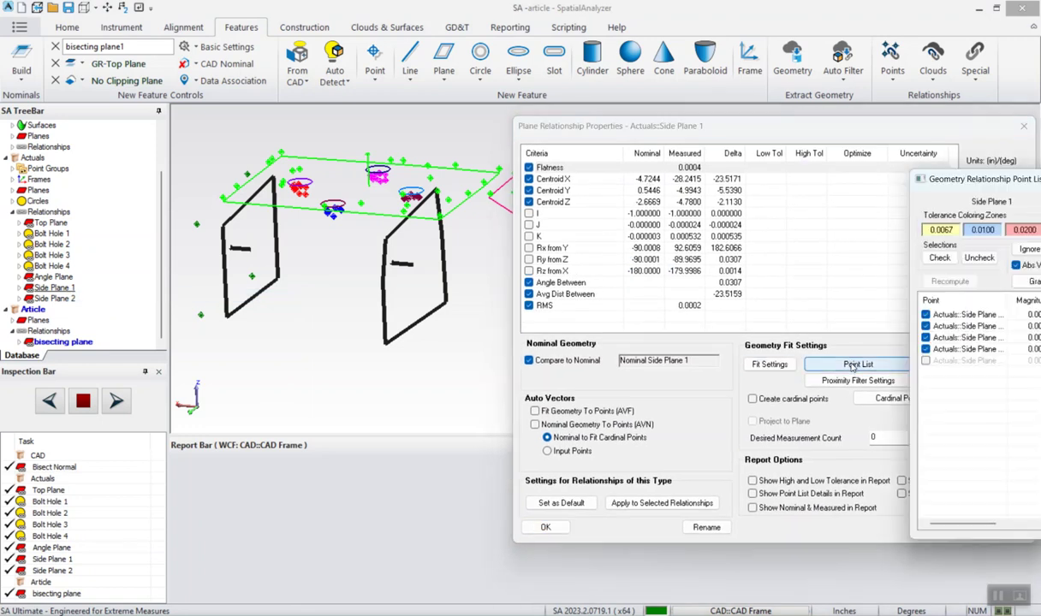
drag(967, 179, 773, 180)
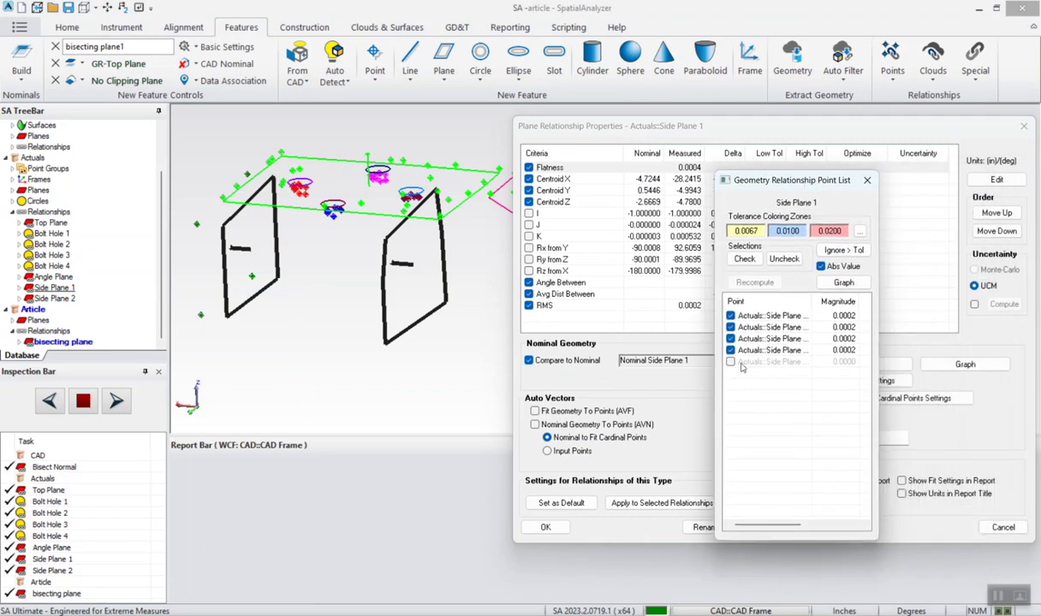
click(755, 283)
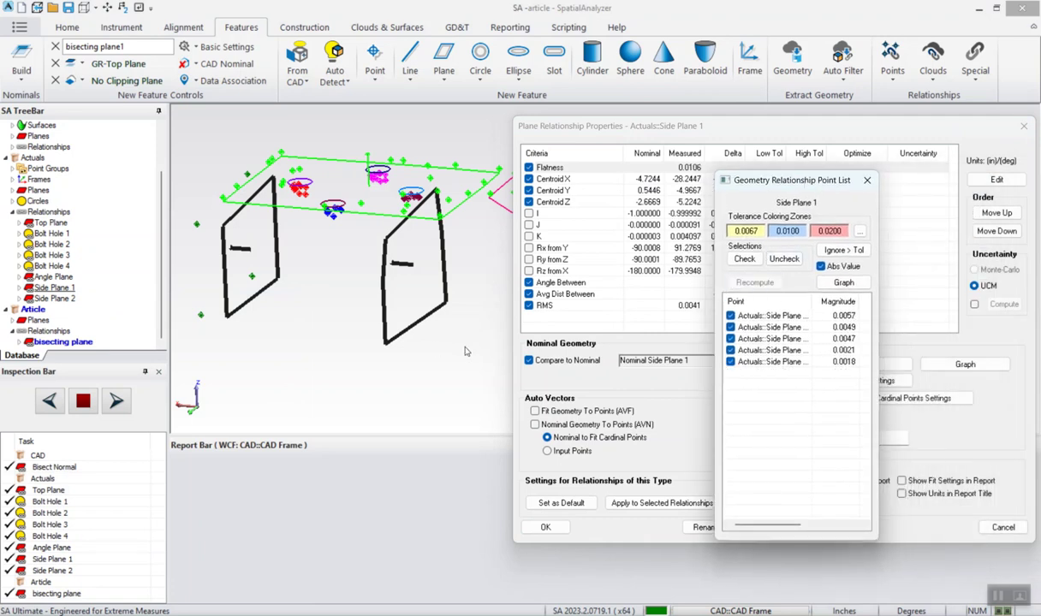
key(Escape)
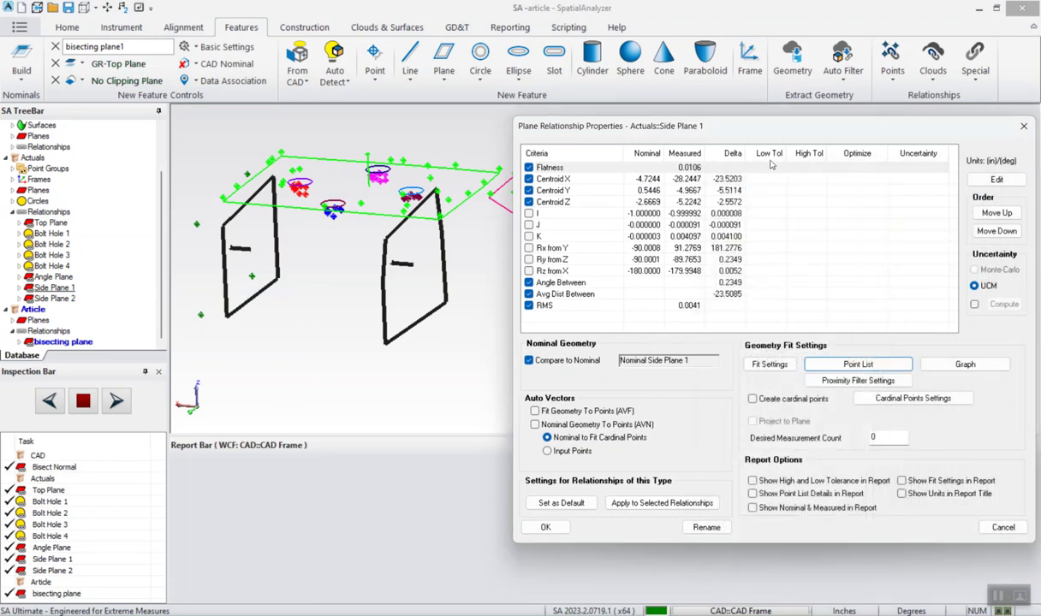
key(Escape)
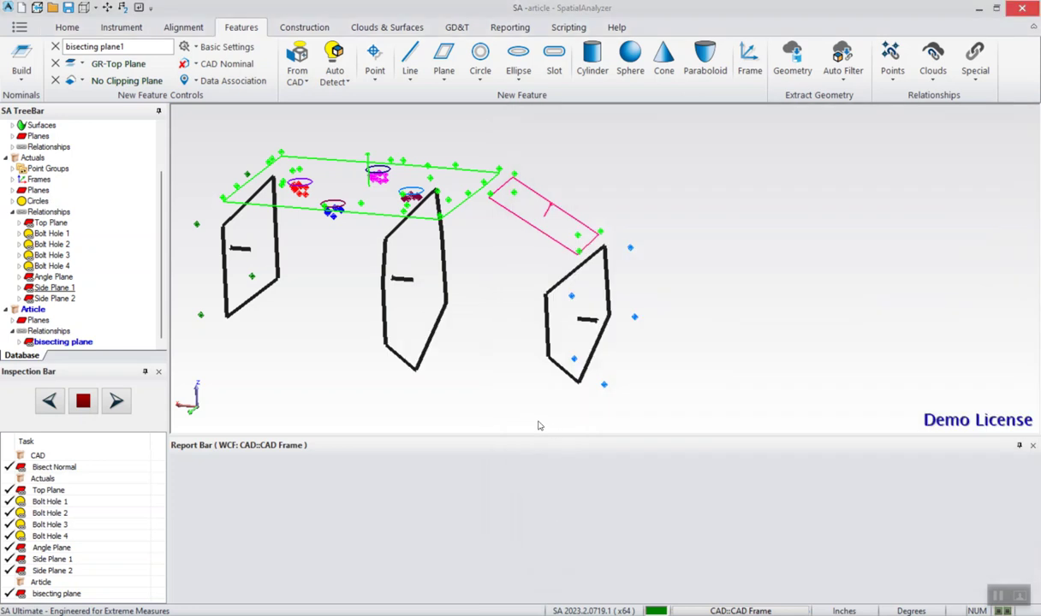
- Exclude the outlier fifth point from Side Plane 1's fit, dropping flatness from 0.0106 to 0.0004
right_click(54, 298)
click(77, 297)
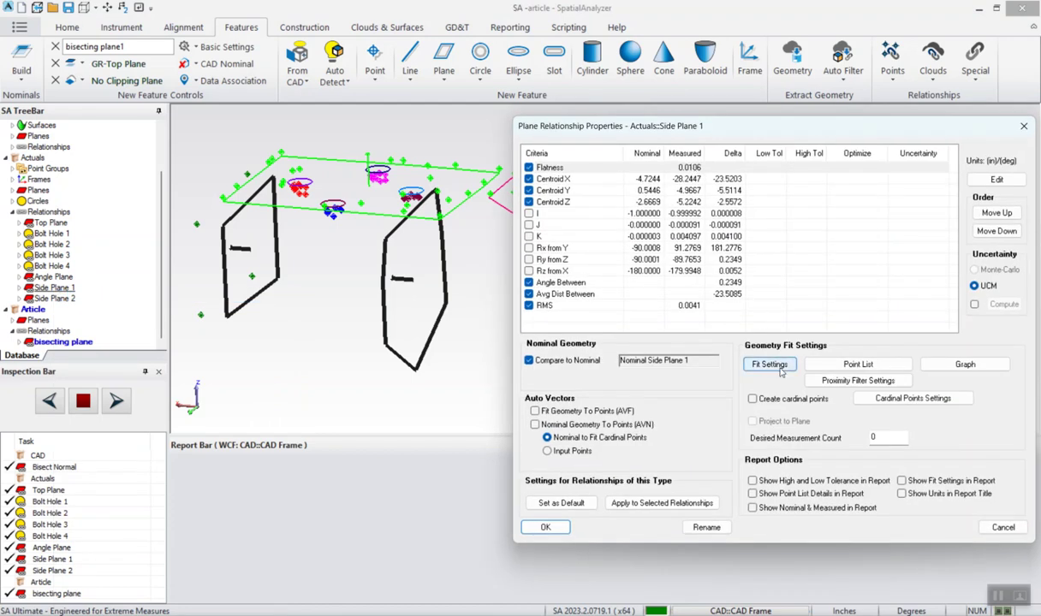
click(769, 365)
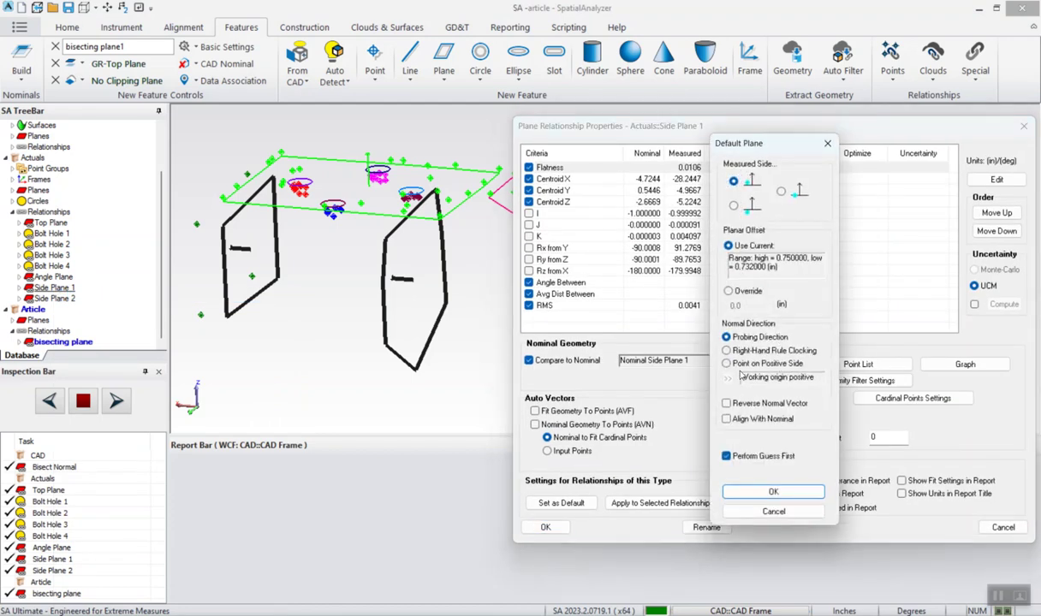
click(773, 492)
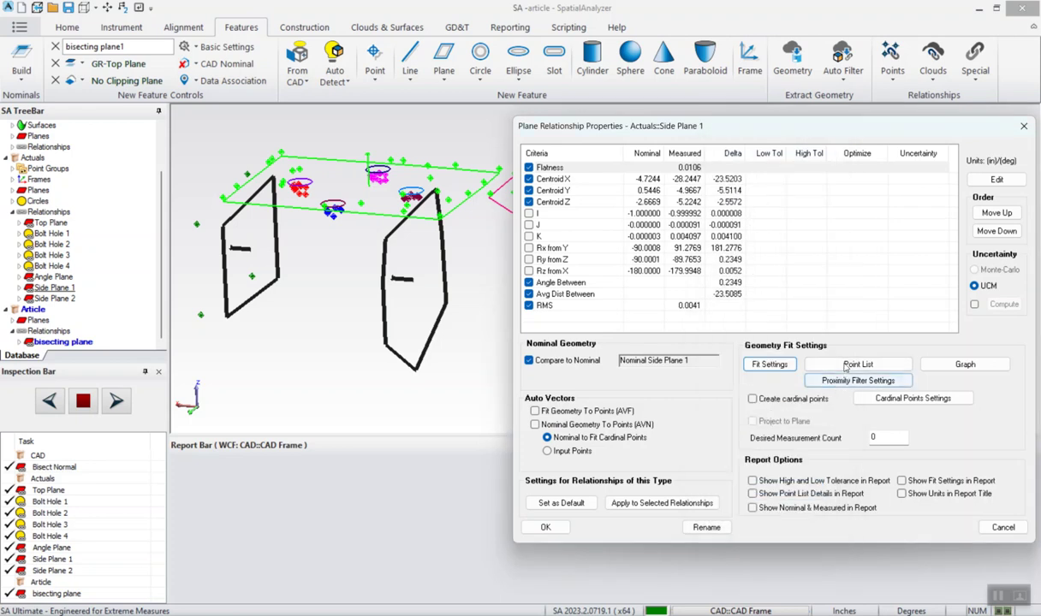
click(857, 363)
click(730, 361)
click(745, 282)
click(866, 180)
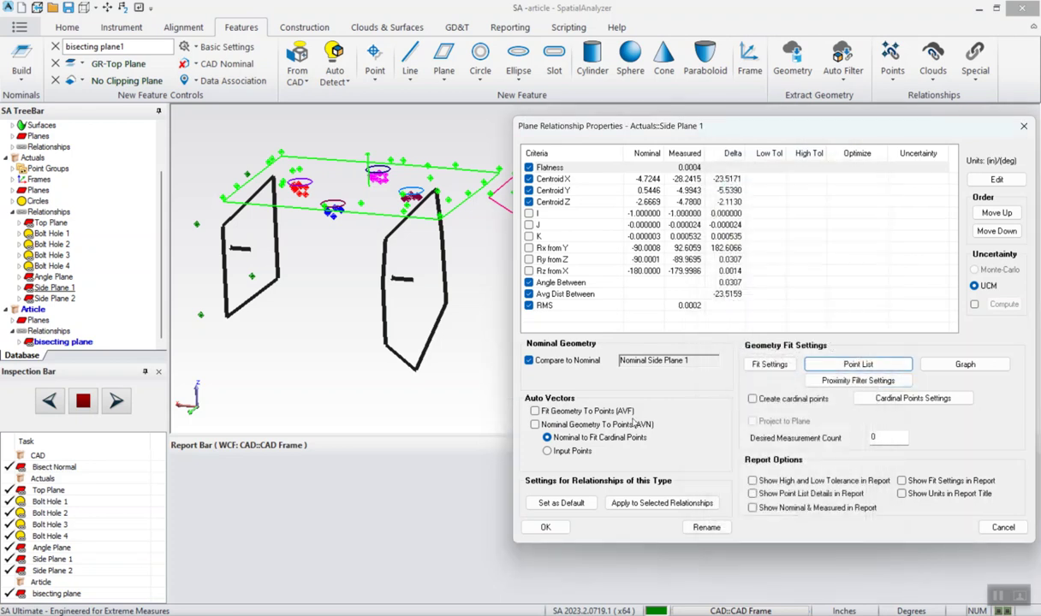
click(545, 528)
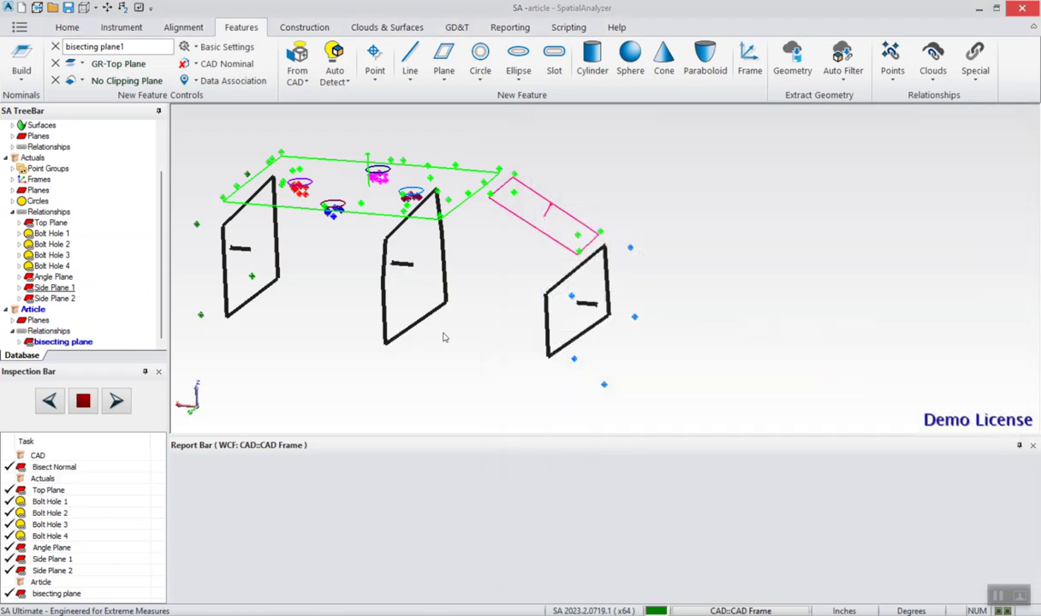
- Review the bisecting plane's attributes, then highlight its related planes
right_click(78, 342)
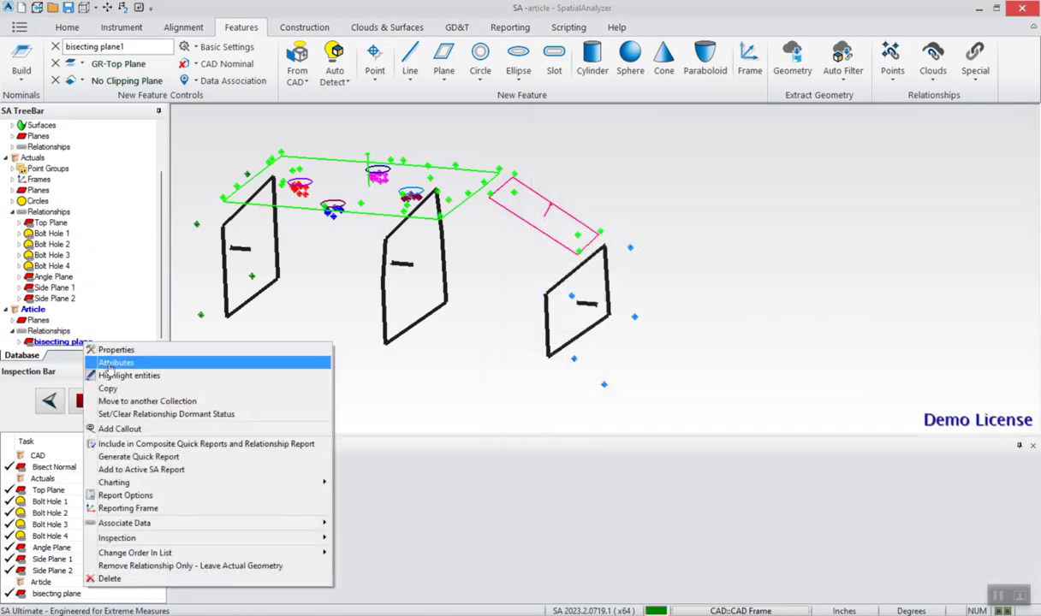
click(110, 363)
click(594, 167)
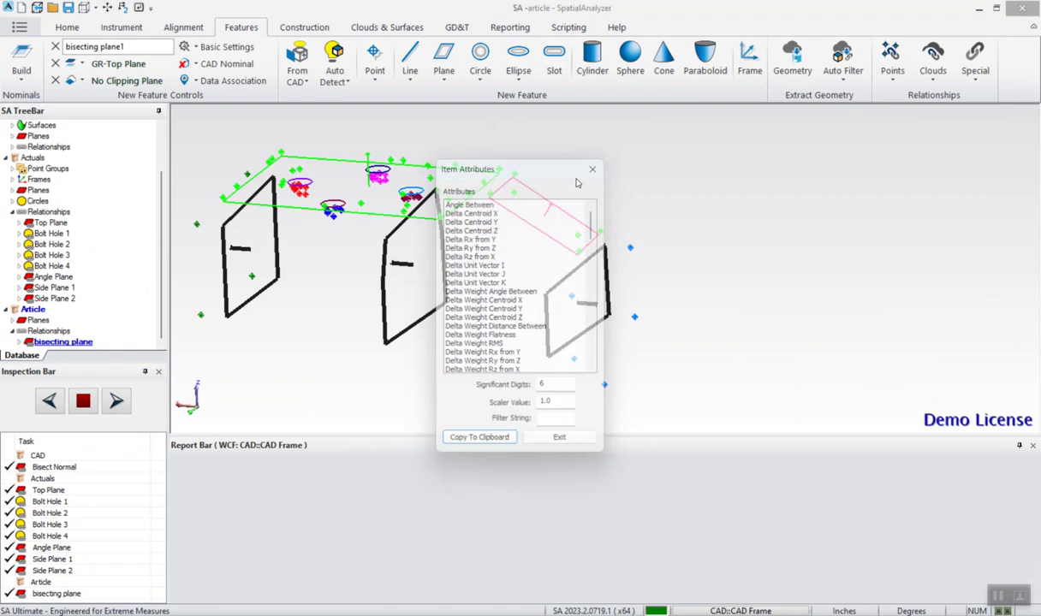
right_click(75, 342)
click(128, 378)
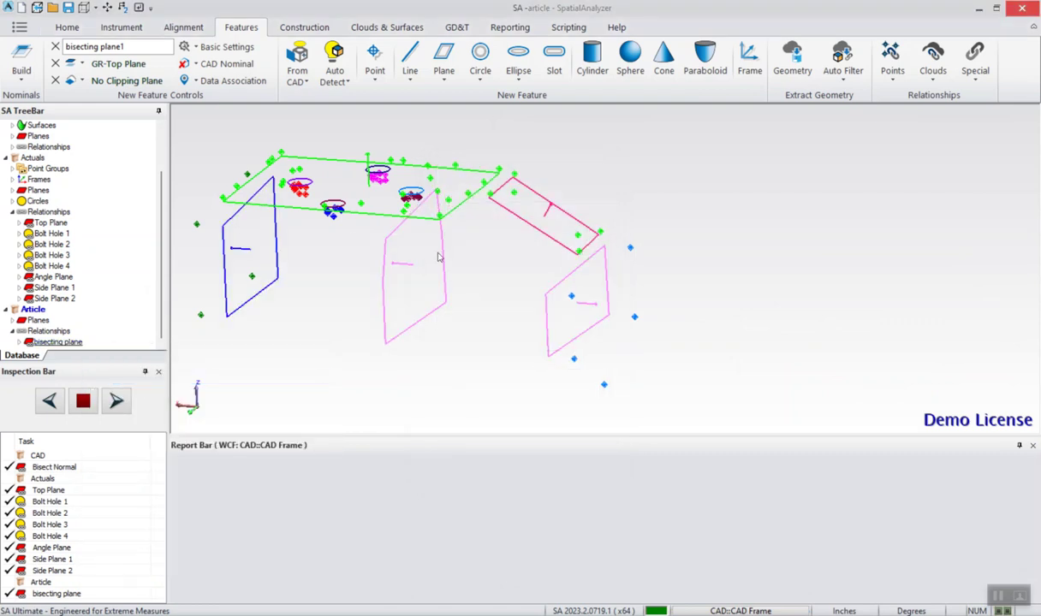
right_drag(455, 272, 481, 290)
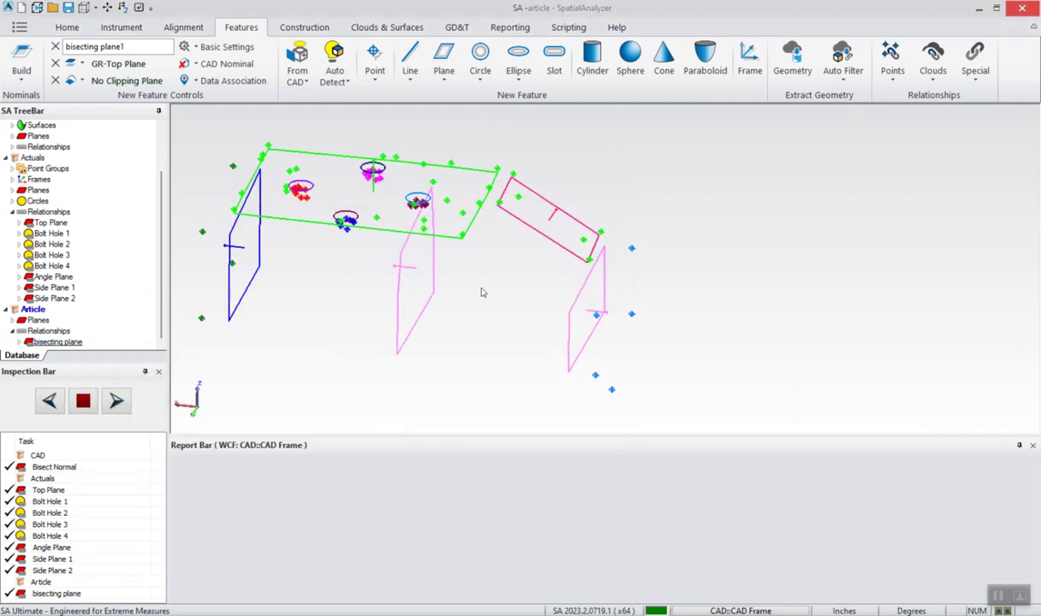
- Create 'offset plane' at -1.5 from the magenta tilted plane, filed under Article
click(133, 47)
text(of)
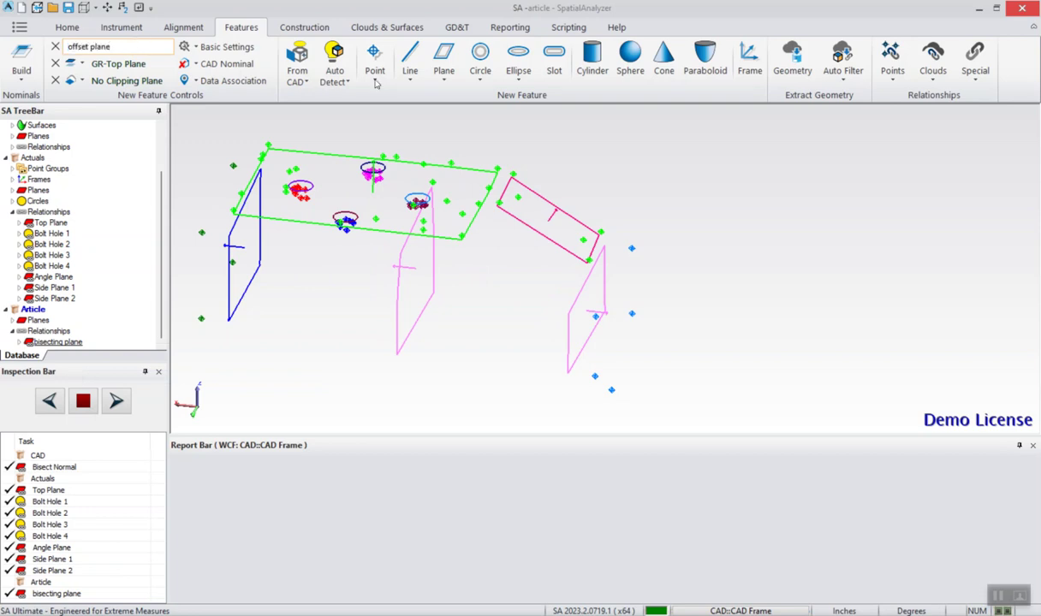
click(445, 83)
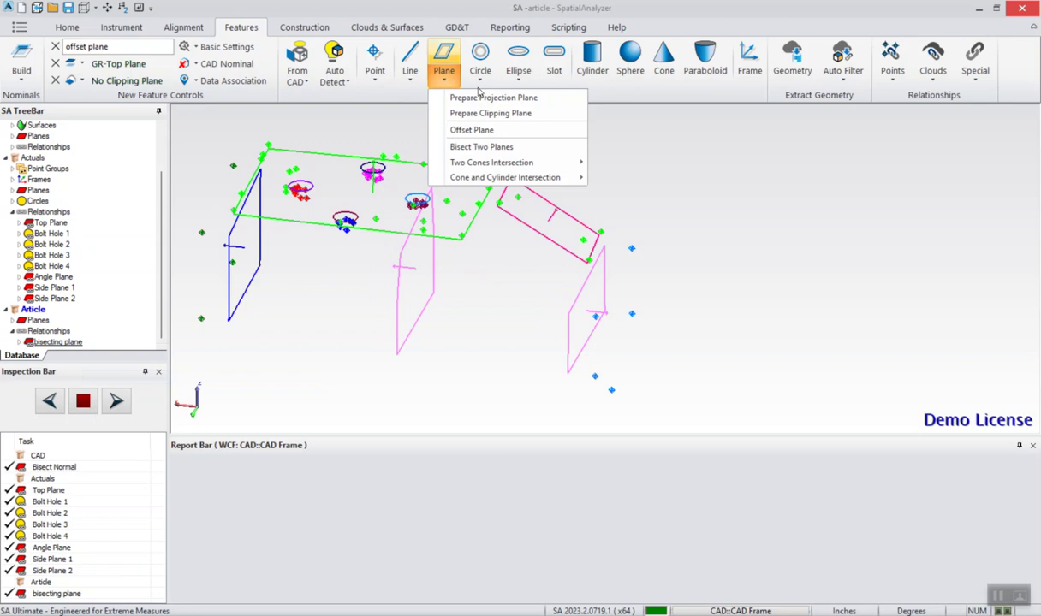
click(493, 133)
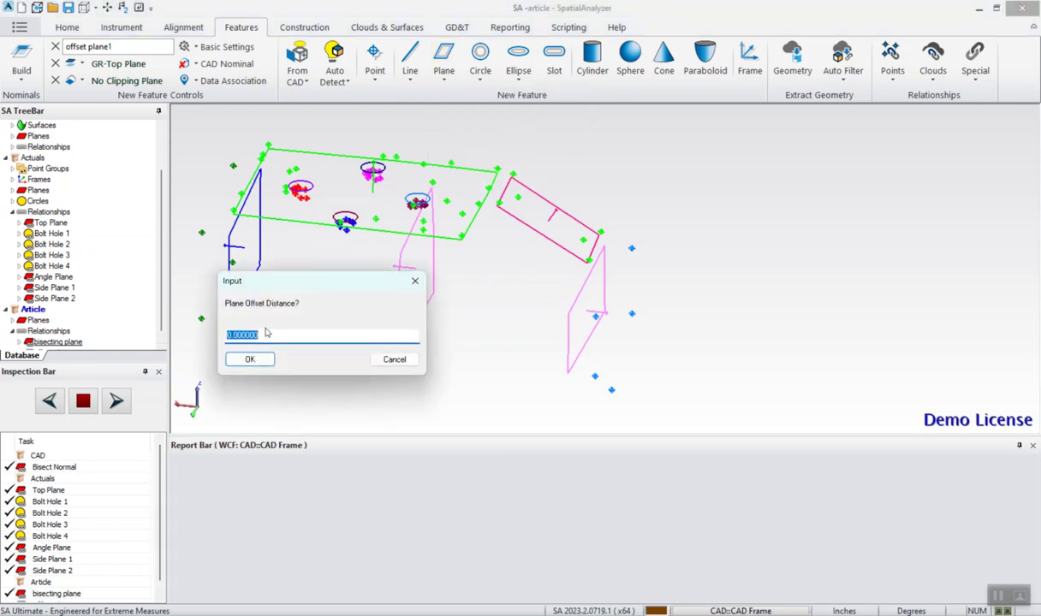
text(-1.5)
click(249, 359)
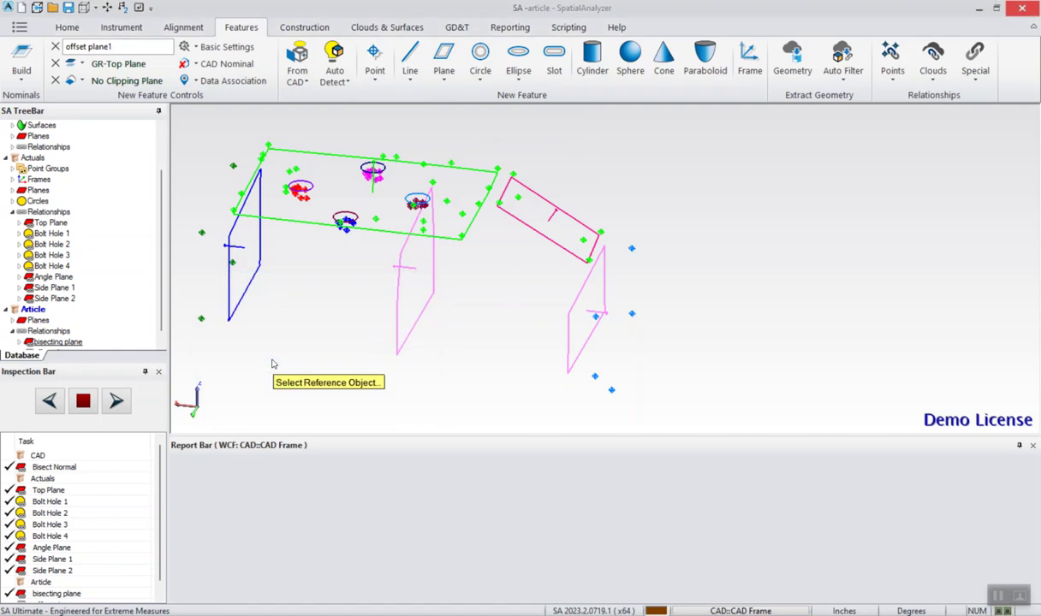
click(541, 237)
mouse_move(517, 287)
right_down()
mouse_move(507, 280)
mouse_move(504, 297)
mouse_move(532, 281)
mouse_move(516, 267)
mouse_move(500, 344)
mouse_move(459, 340)
mouse_move(516, 305)
mouse_move(545, 305)
mouse_move(506, 297)
right_up()
scroll(94, 282, down, 1)
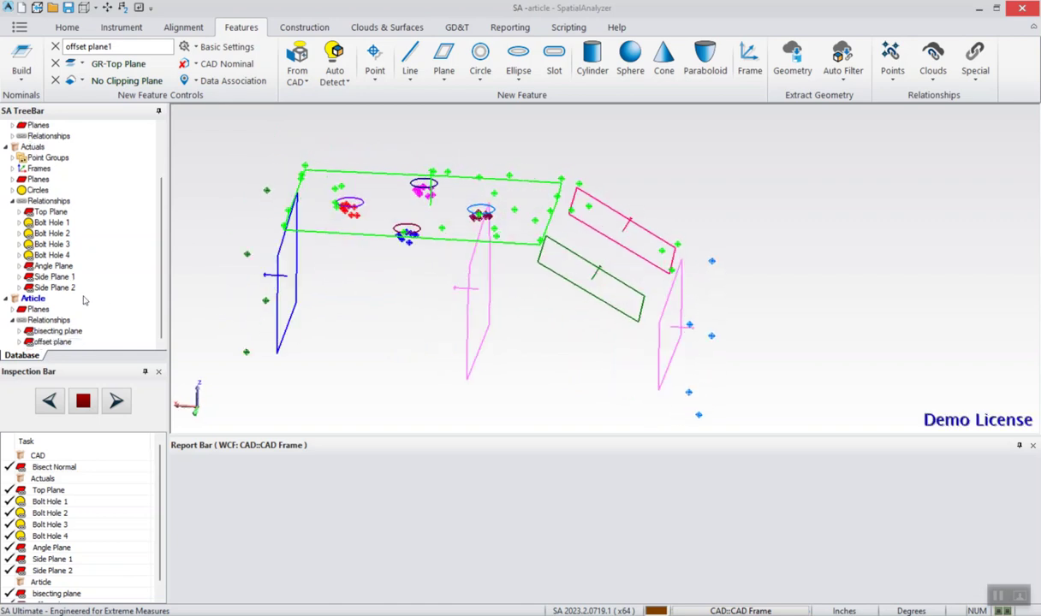
- Display the offset plane's centroid report: X -26.1466, Y -6.1966, Z -4.1054
click(64, 343)
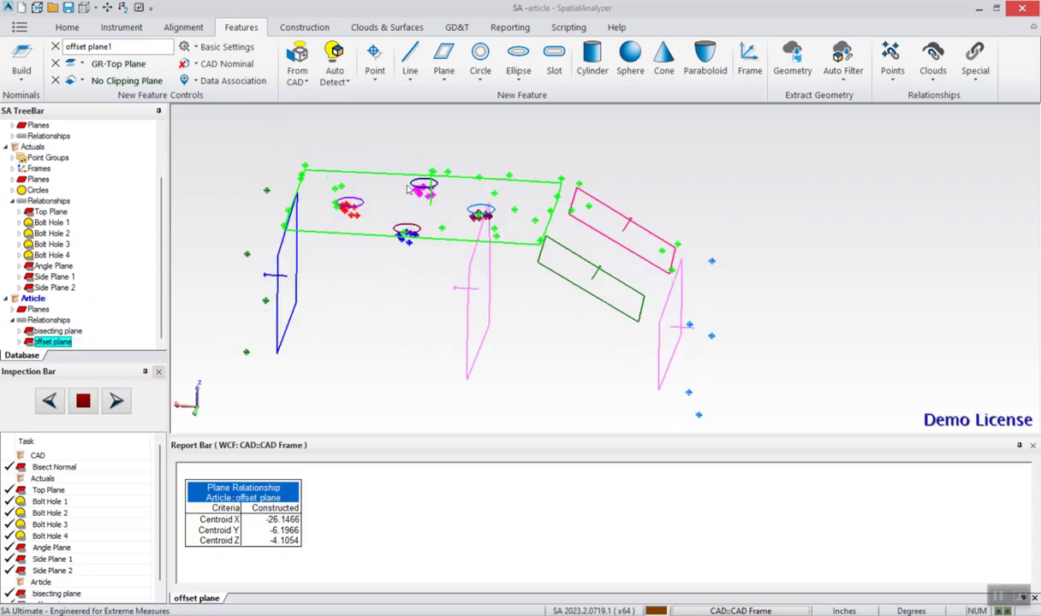
right_drag(413, 217, 438, 272)
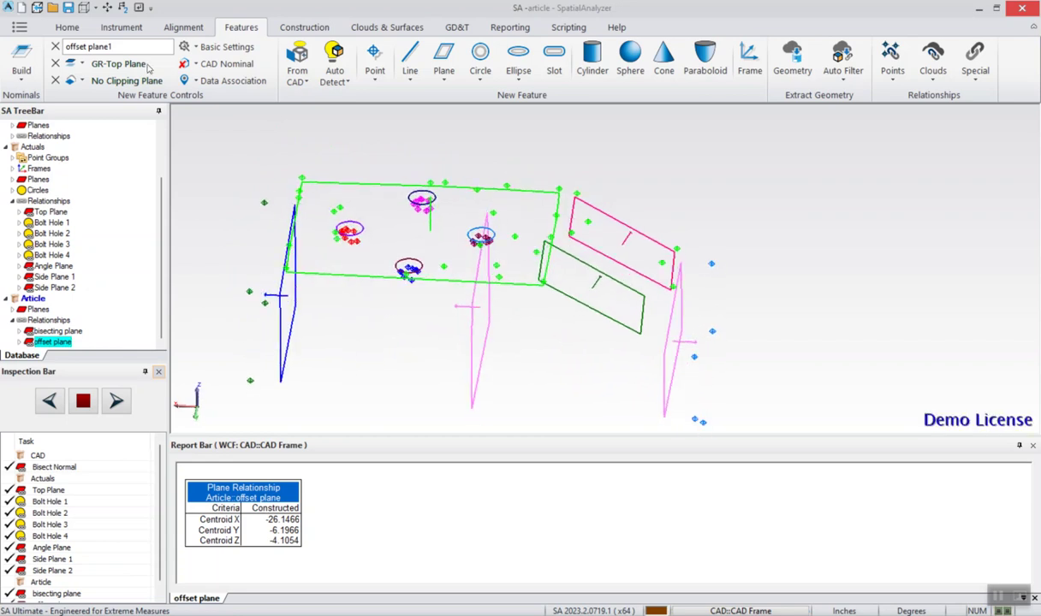
click(125, 45)
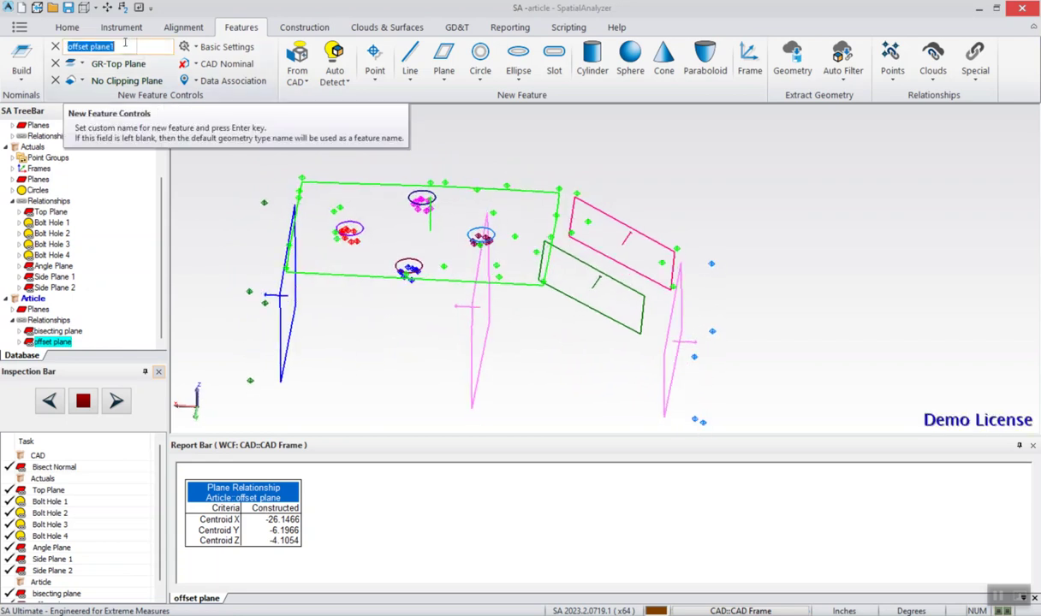
text(C)
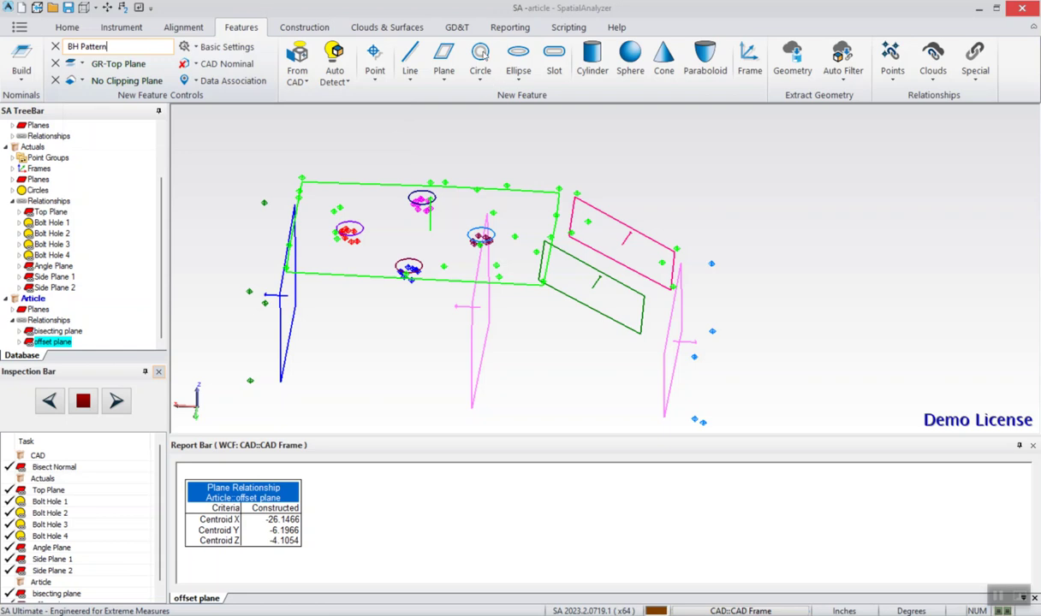
- Fit BH Pattern through the four bolt-hole circles: diameter 3.2311 at X -21.9397, Y -5.0069, Z -1.9881
click(480, 82)
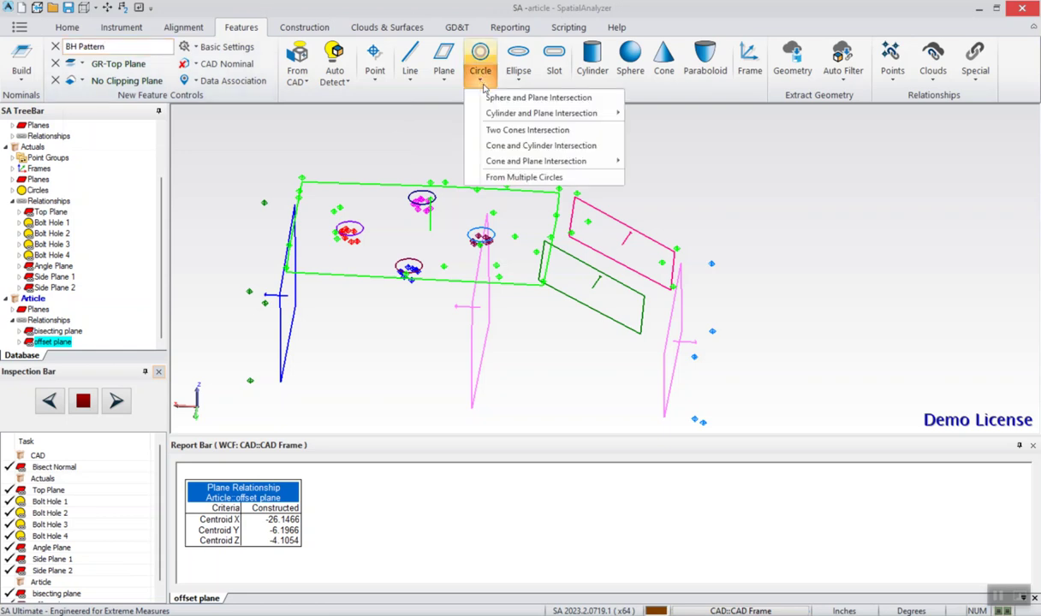
click(547, 177)
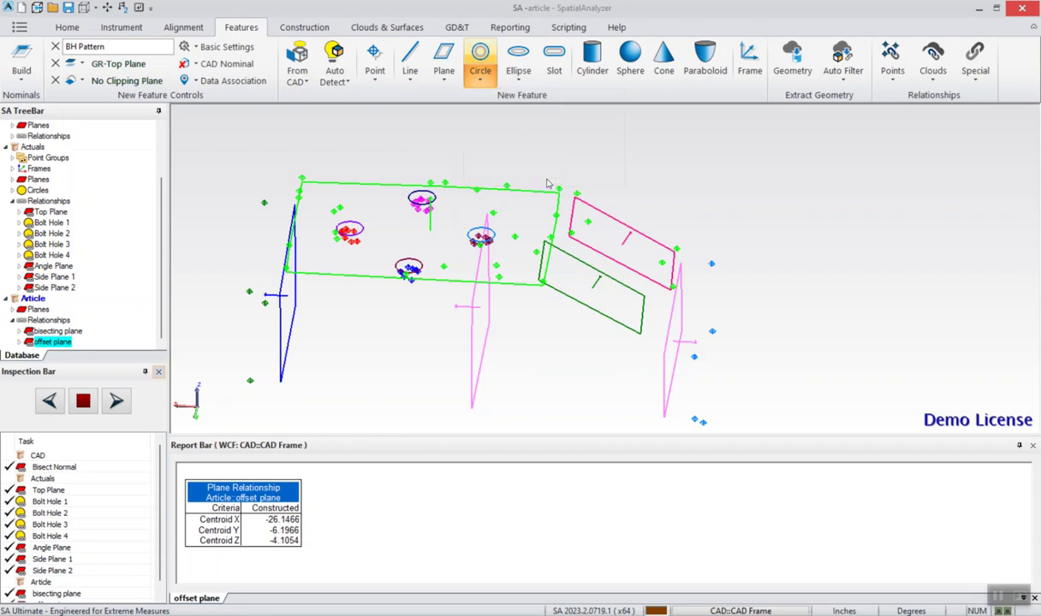
right_drag(402, 215, 364, 256)
click(360, 255)
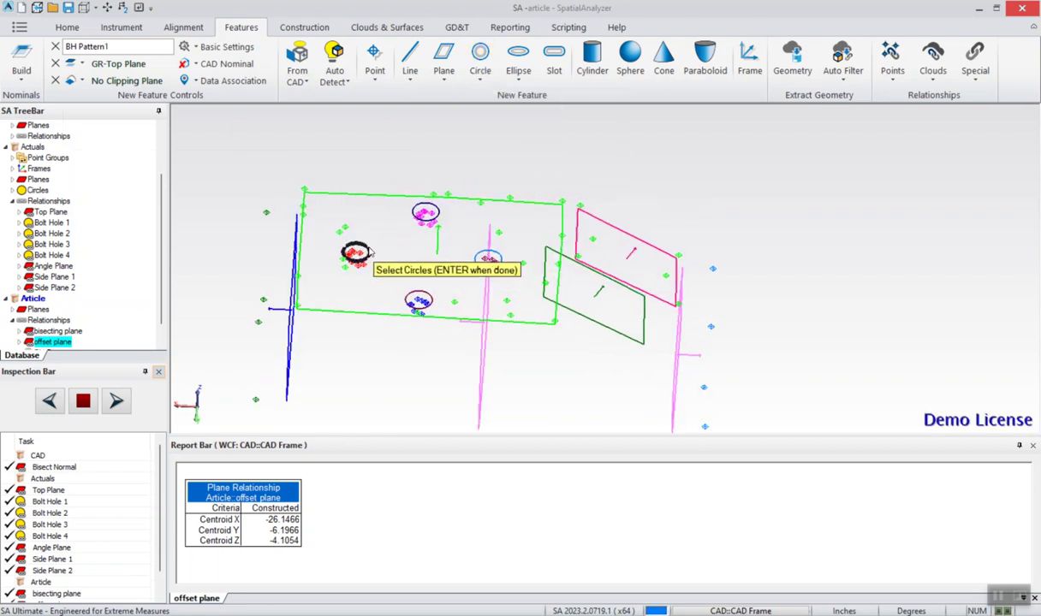
click(416, 214)
click(485, 259)
click(418, 300)
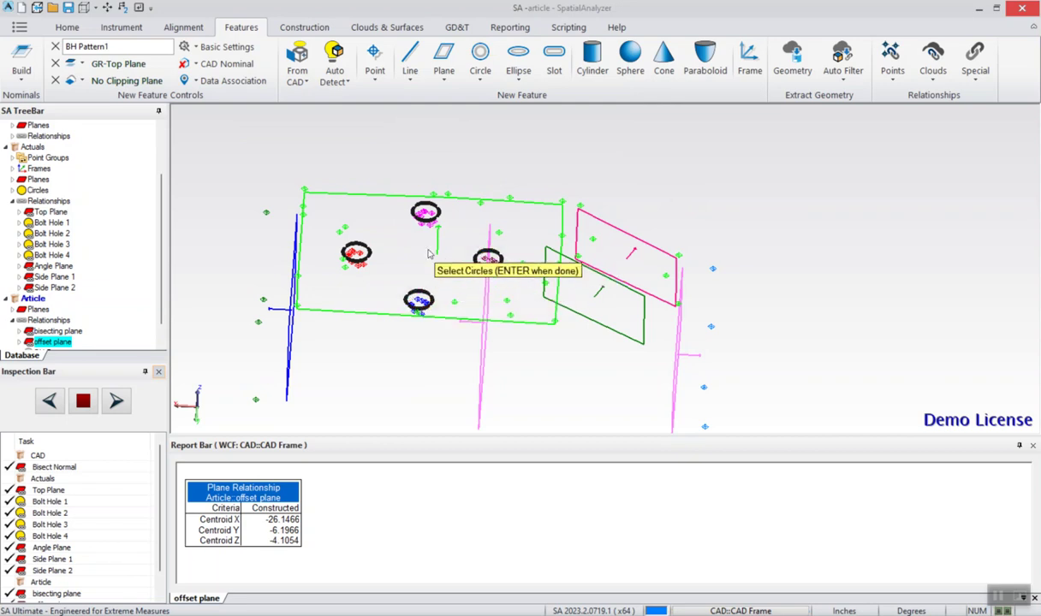
key(Return)
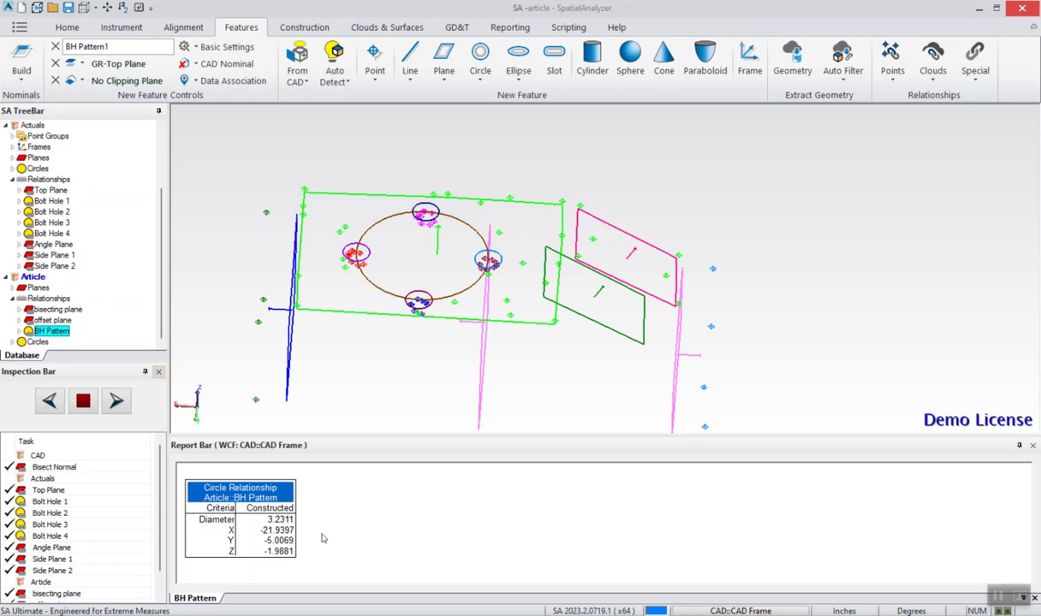
right_drag(461, 277, 540, 310)
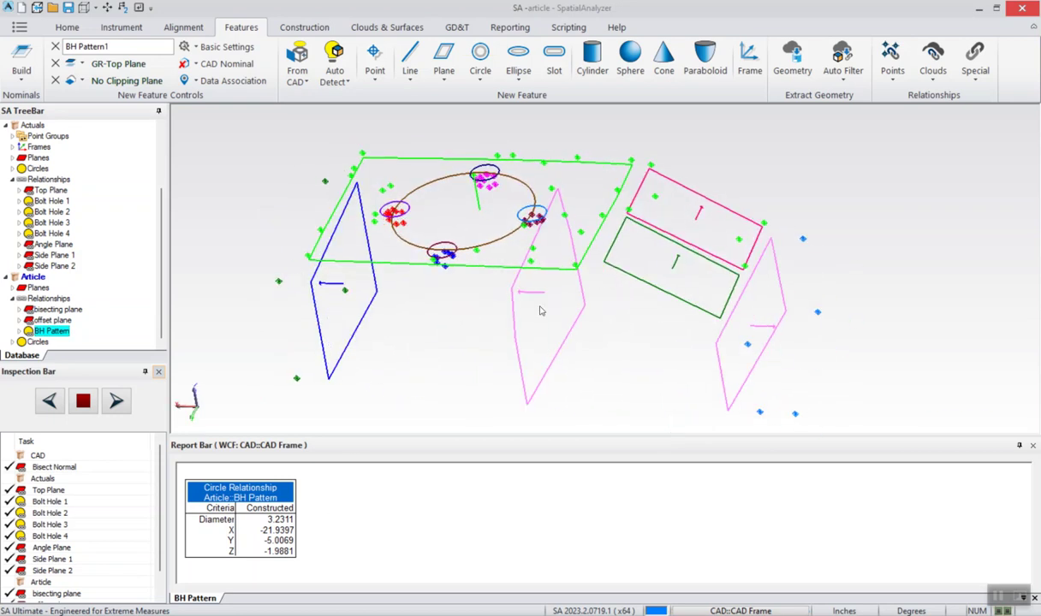
- Name the new feature Meas Frame and open the Frame Wizard, moved clear of the model
click(149, 49)
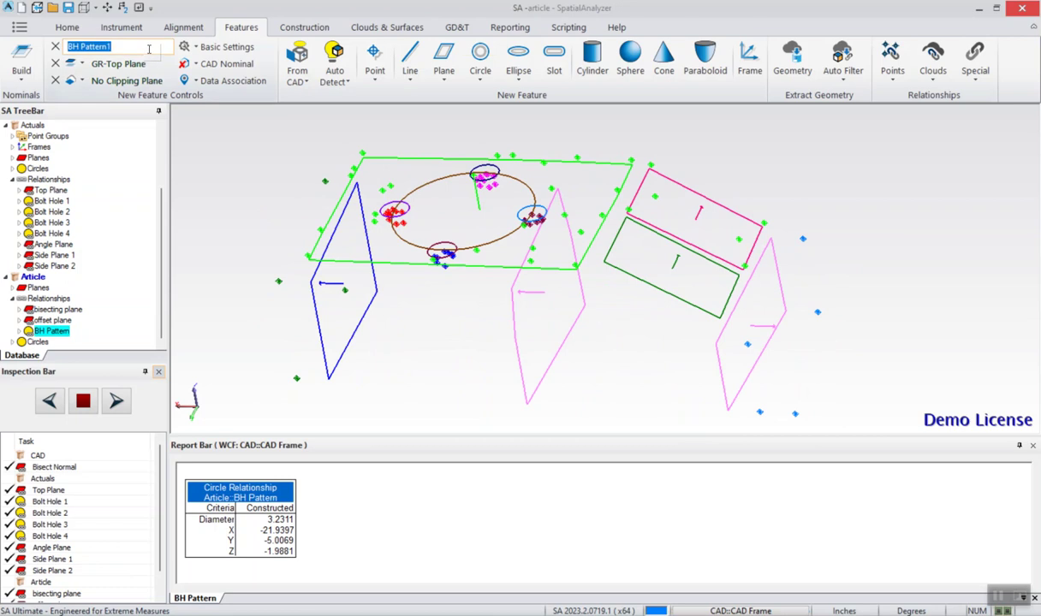
text(Frame)
click(751, 56)
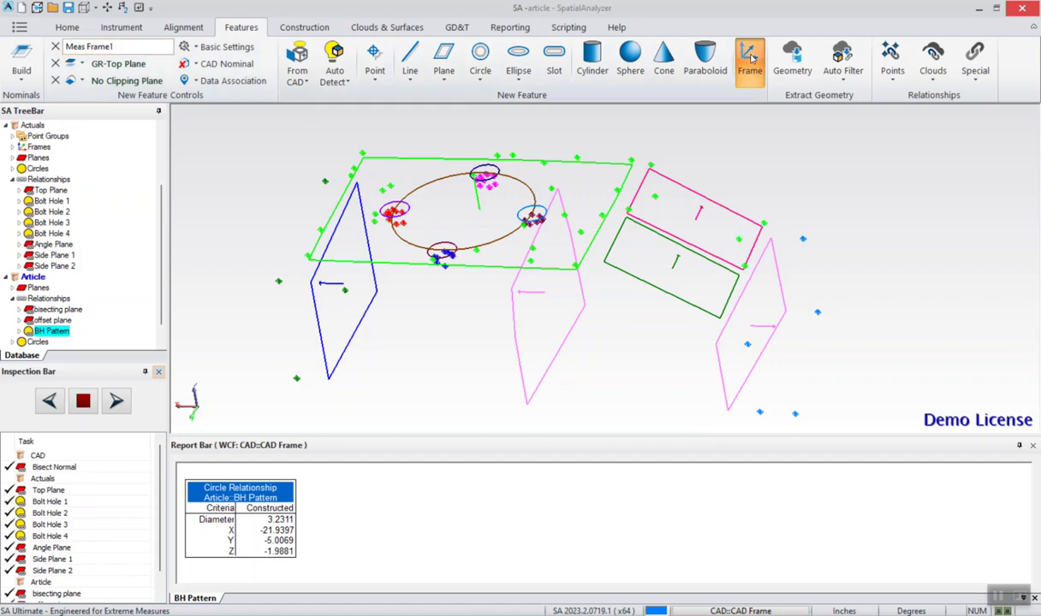
drag(289, 83, 790, 61)
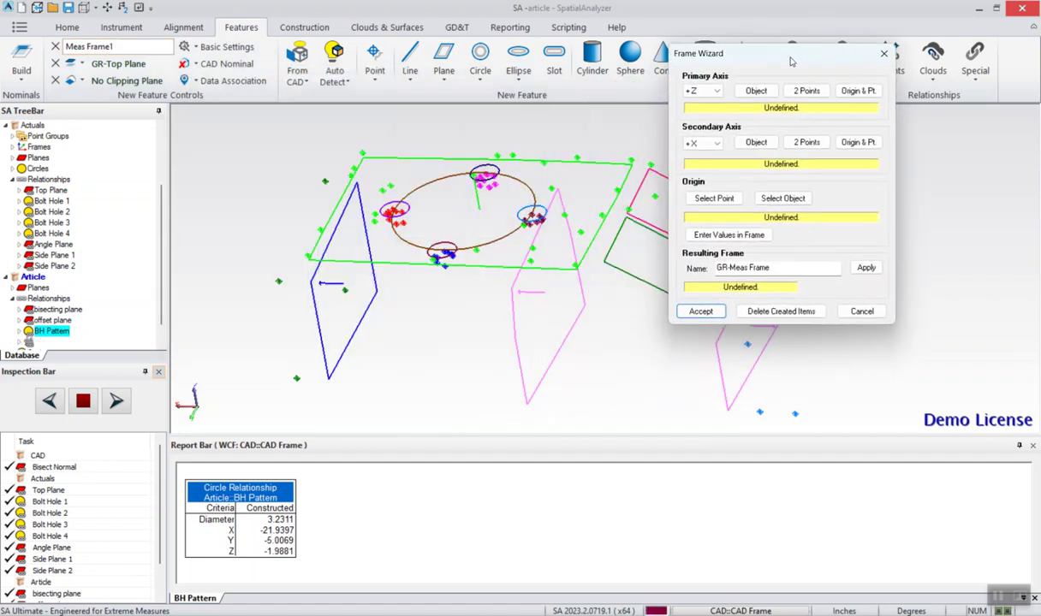
- Define the frame with Top Plane as +Z and the bisecting plane as +X axis and origin
click(754, 90)
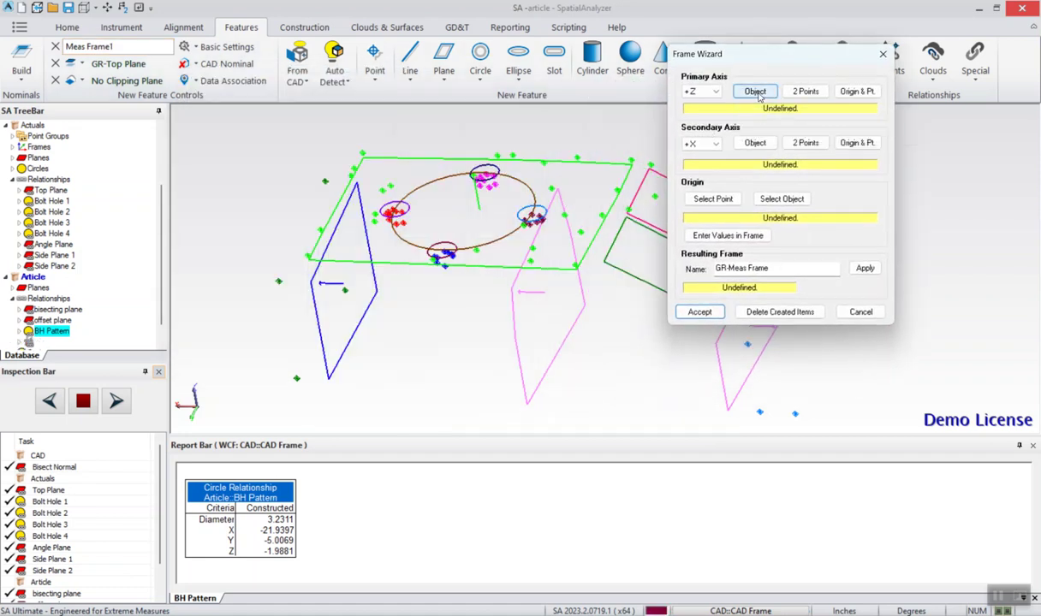
click(375, 257)
click(763, 146)
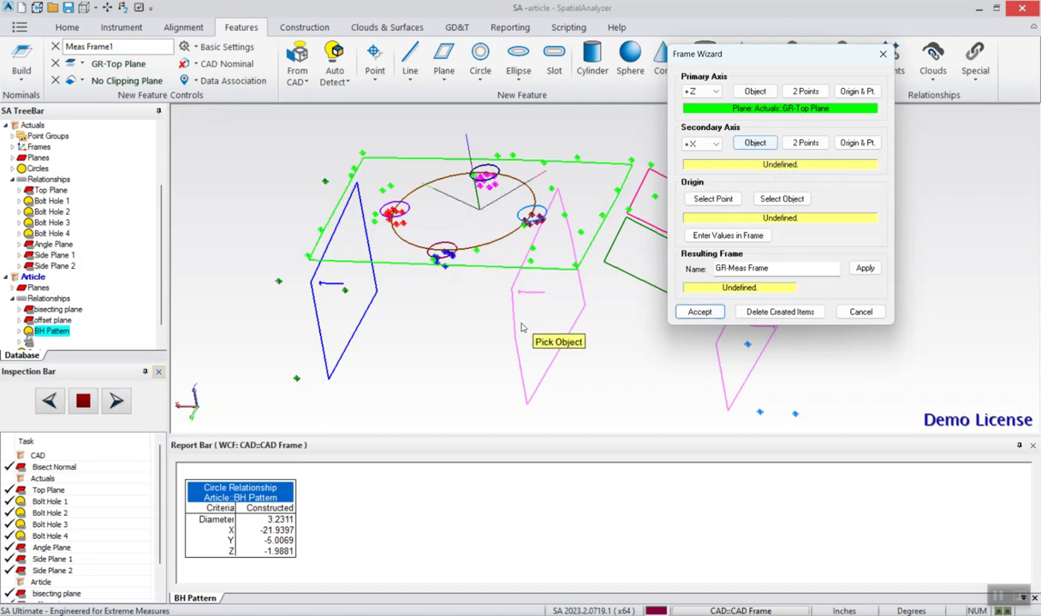
click(557, 338)
click(779, 201)
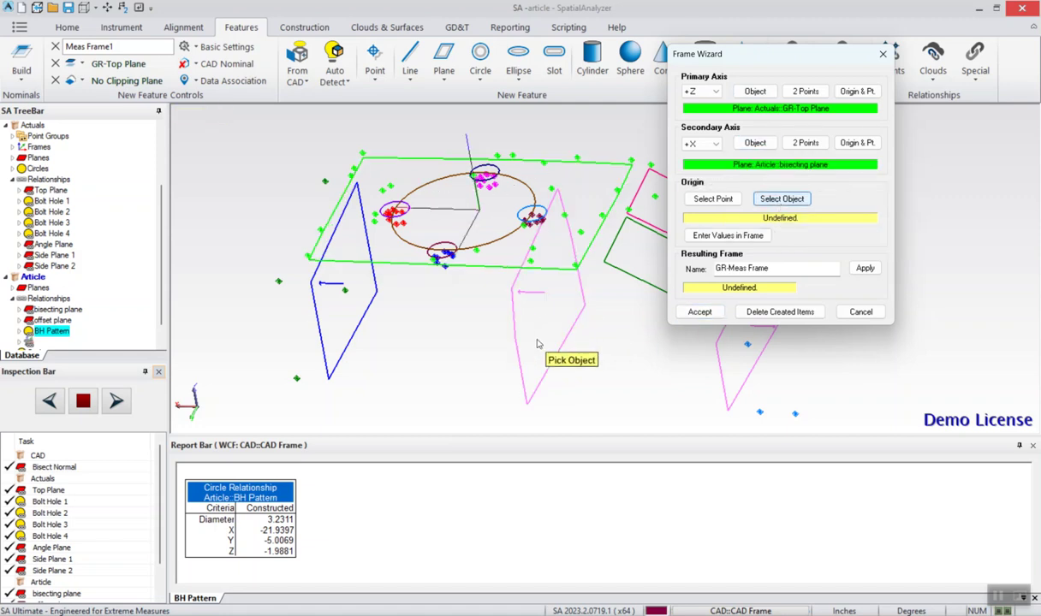
click(514, 334)
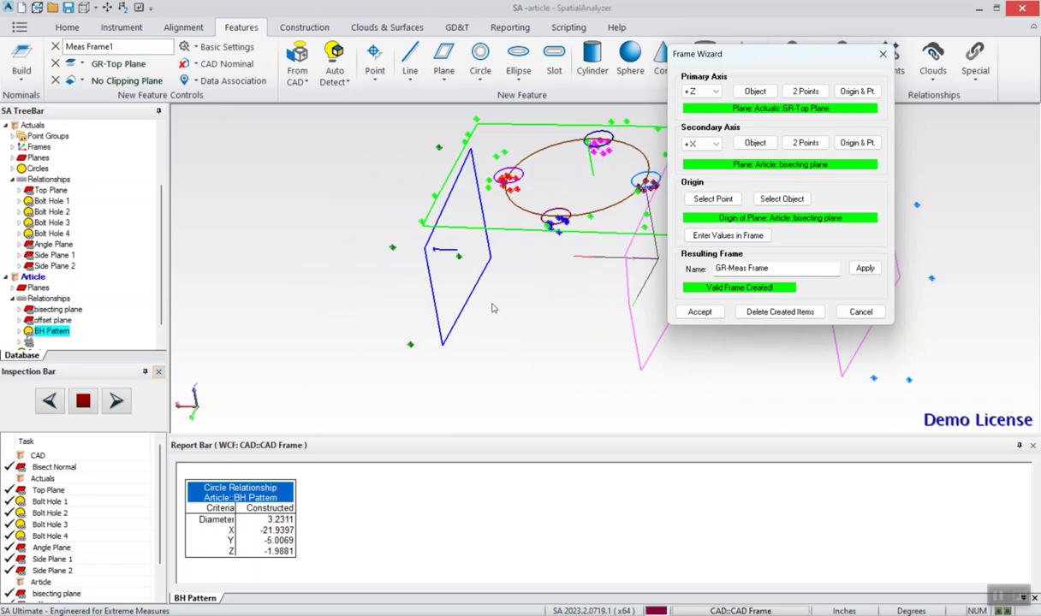
right_drag(473, 270, 422, 263)
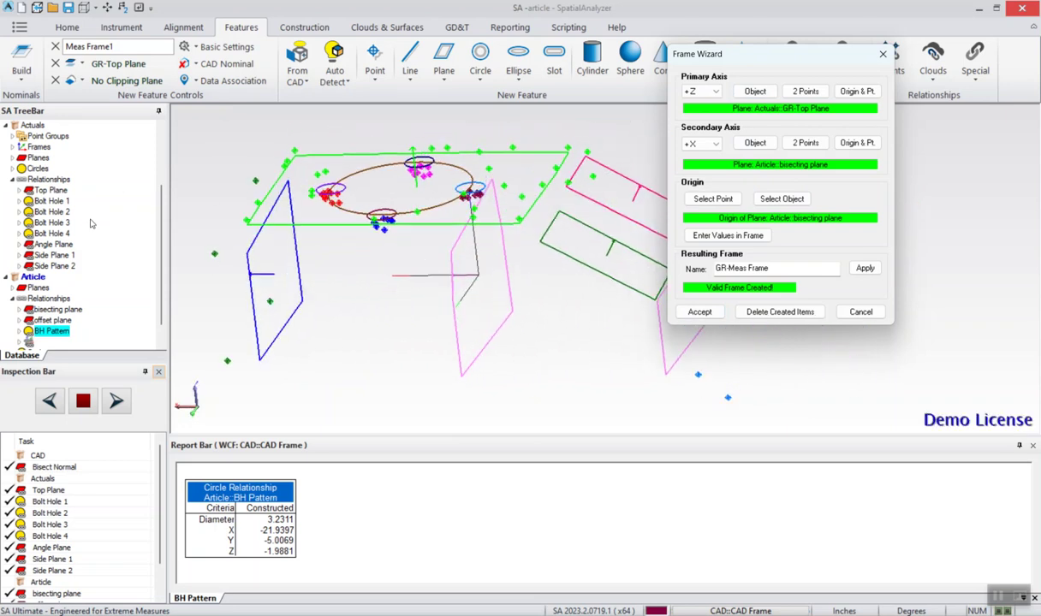
- Make GR-Meas Frame the working frame, offset its origin -2.0794 in Z, and accept
scroll(90, 243, down, 1)
click(12, 341)
right_click(53, 328)
click(85, 335)
scroll(99, 308, up, 2)
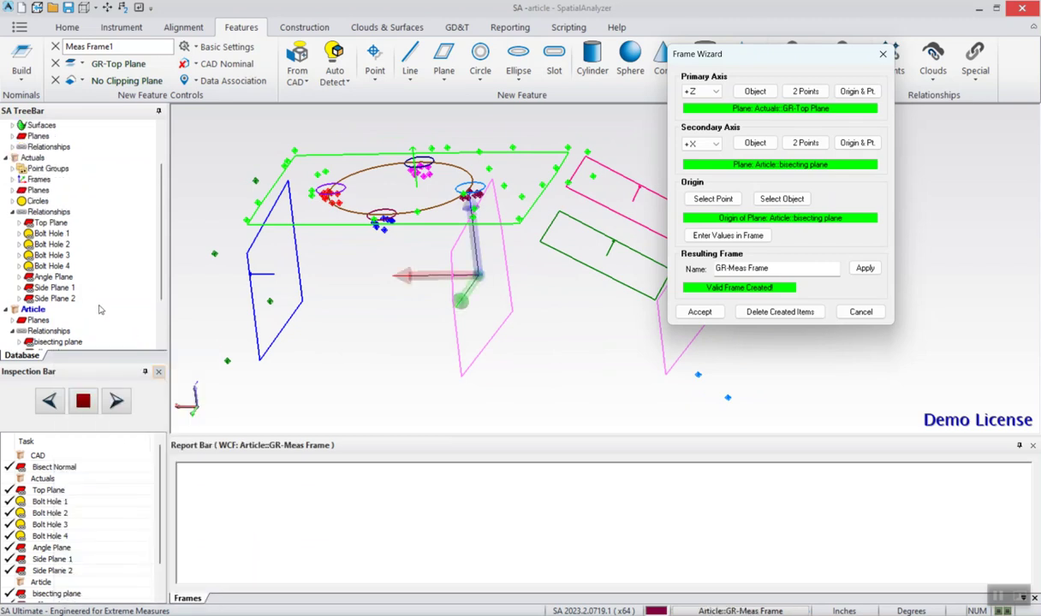
click(49, 223)
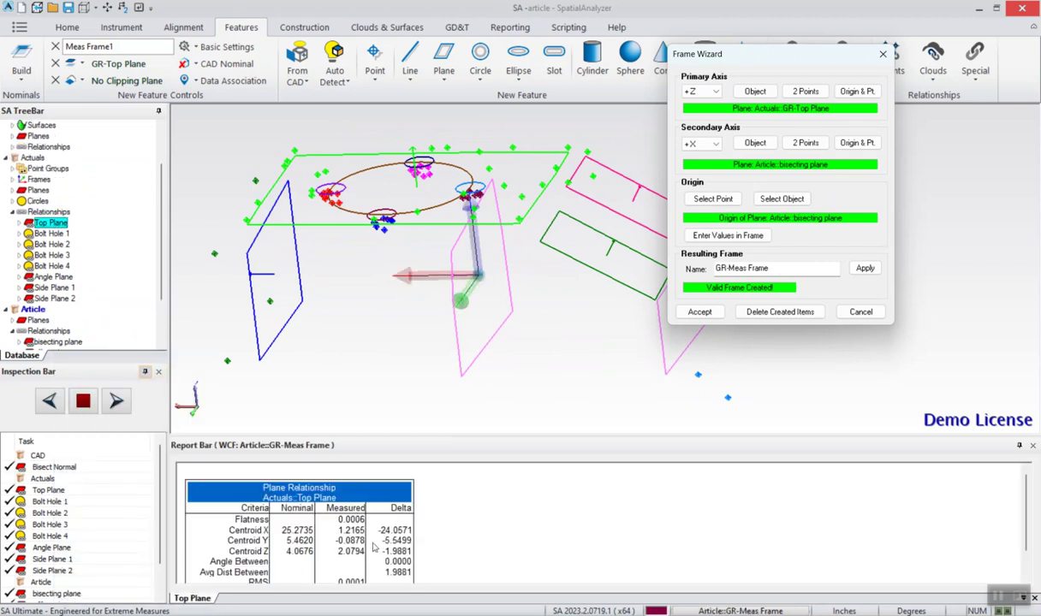
click(728, 236)
key(Tab)
key(Tab)
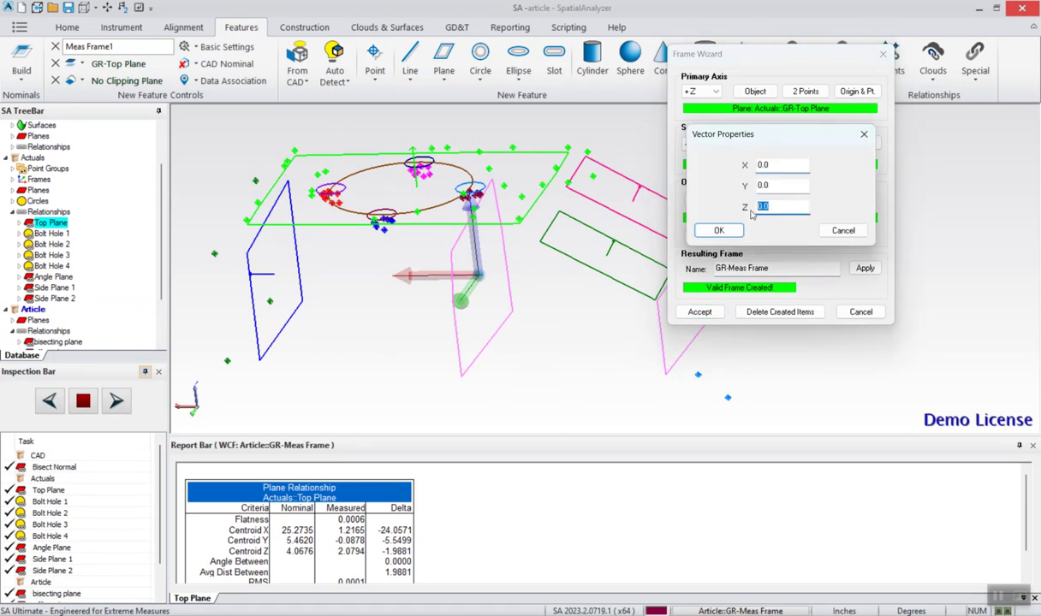
text(-2)
key(Return)
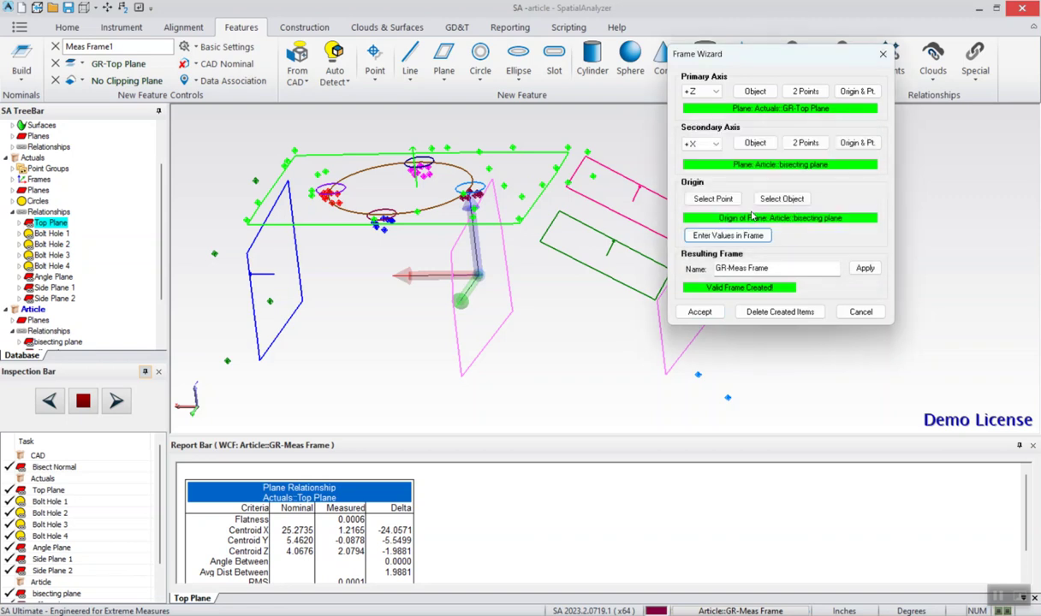
click(699, 312)
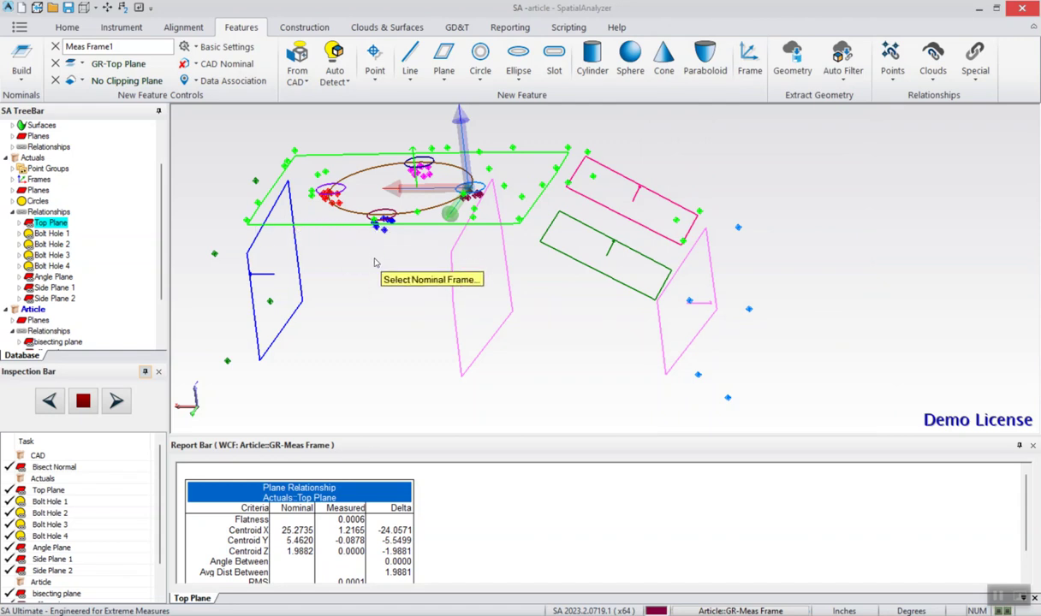
- Choose CAD Frame as the nominal and select the Meas Frame relationship showing X -23.5165, Y -4.9979, Z -1.9881 deltas
scroll(120, 239, up, 2)
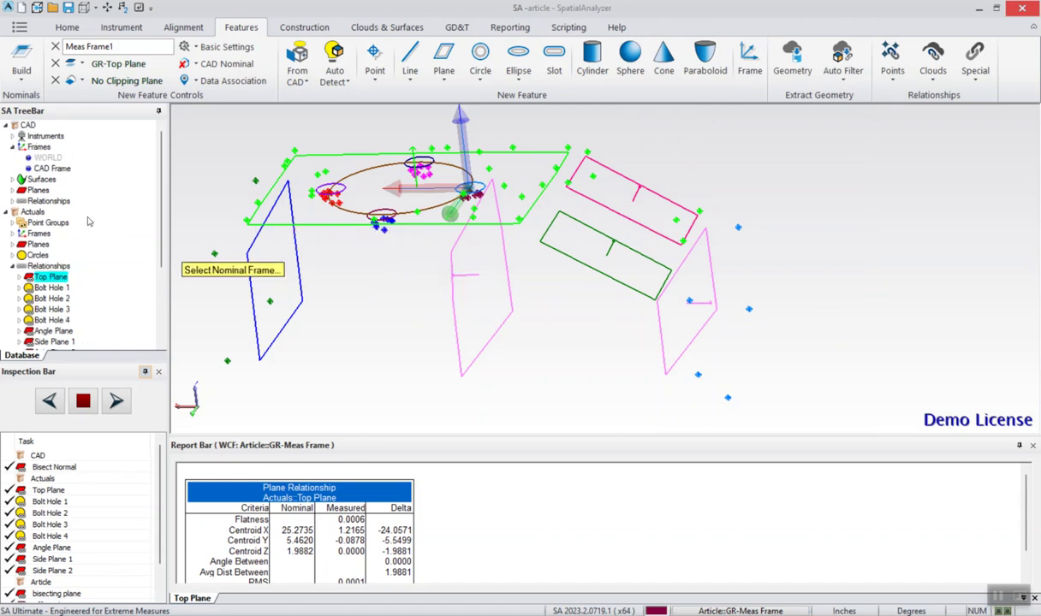
click(53, 170)
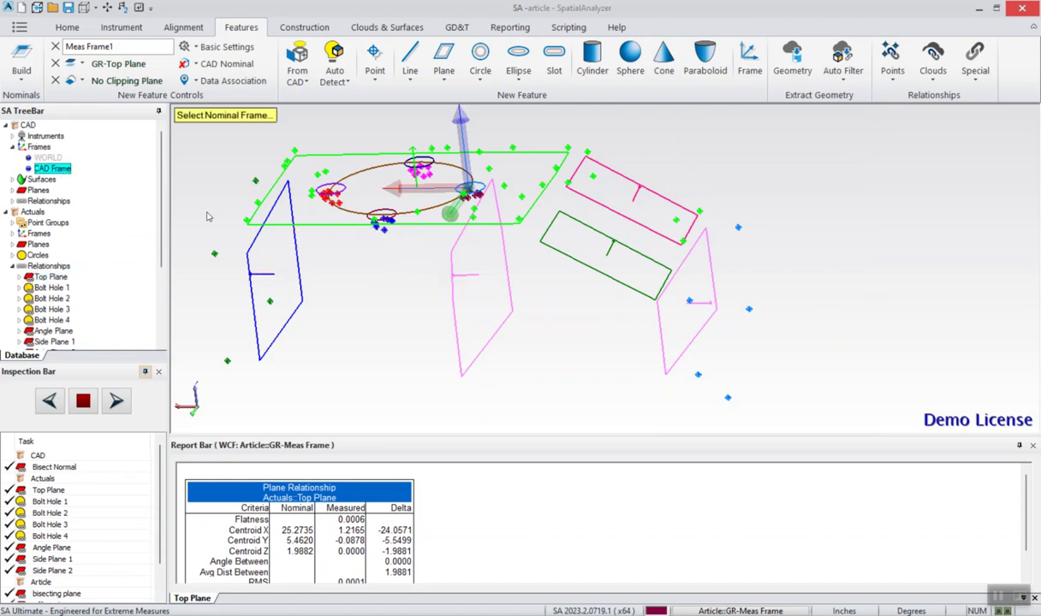
double_click(53, 169)
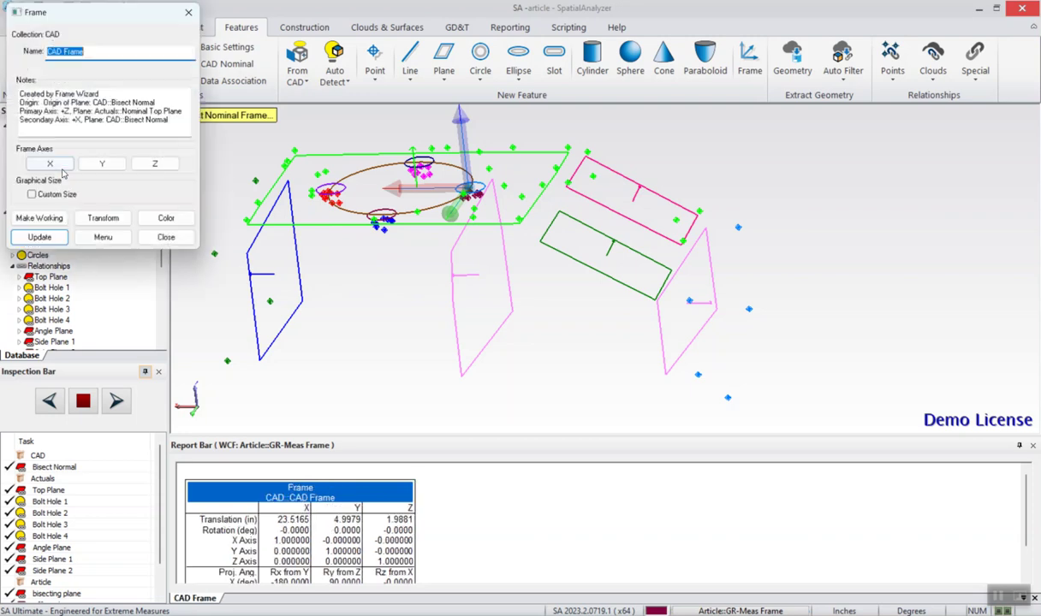
click(163, 229)
scroll(206, 197, down, 4)
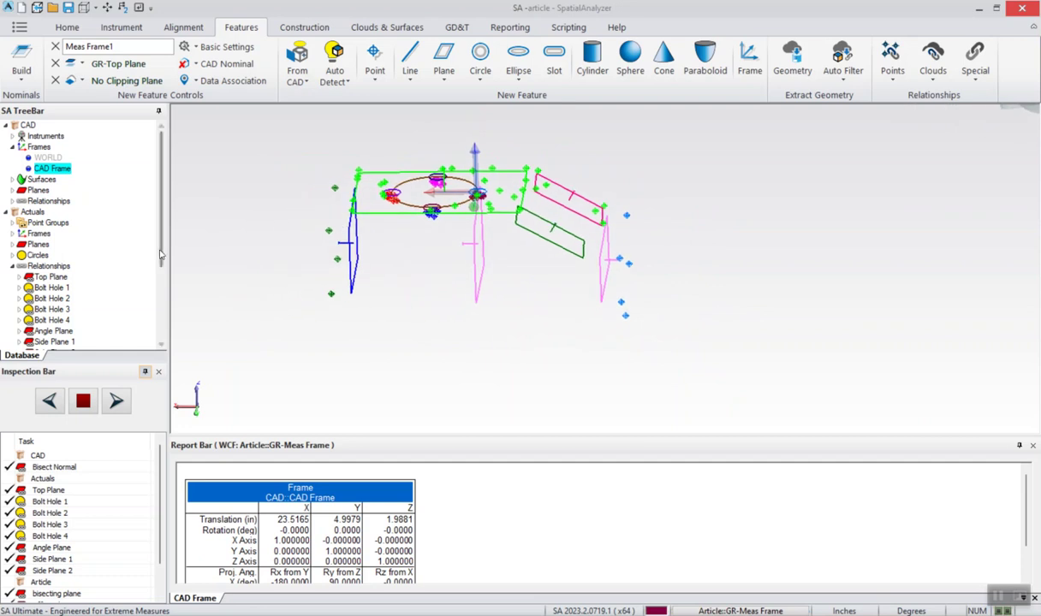
scroll(114, 282, down, 4)
click(55, 321)
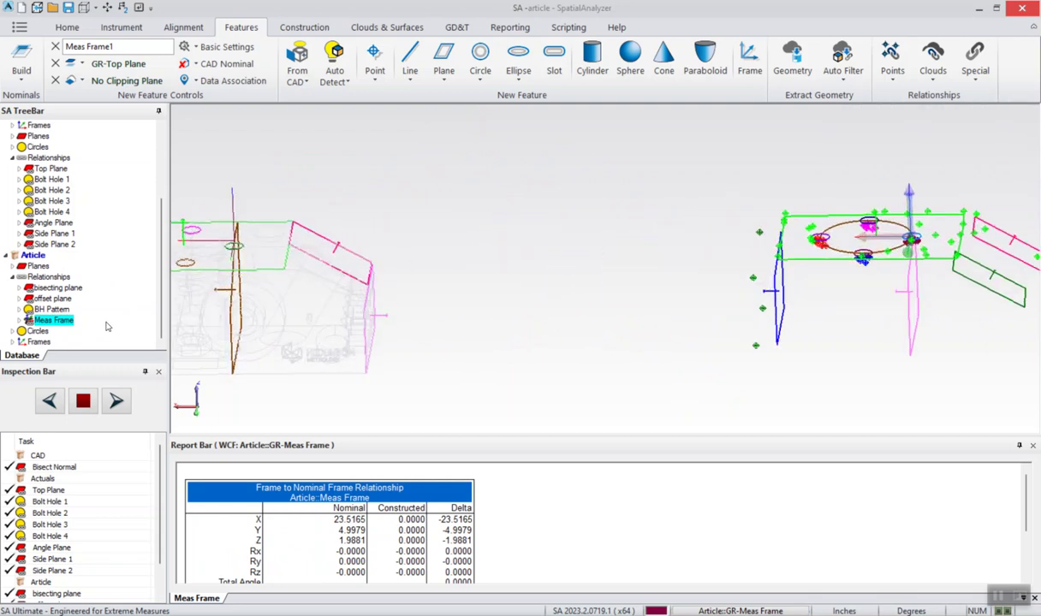
- Execute the Meas Frame alignment so every delta reads 0.0000, then orbit to inspect the aligned model
right_click(63, 322)
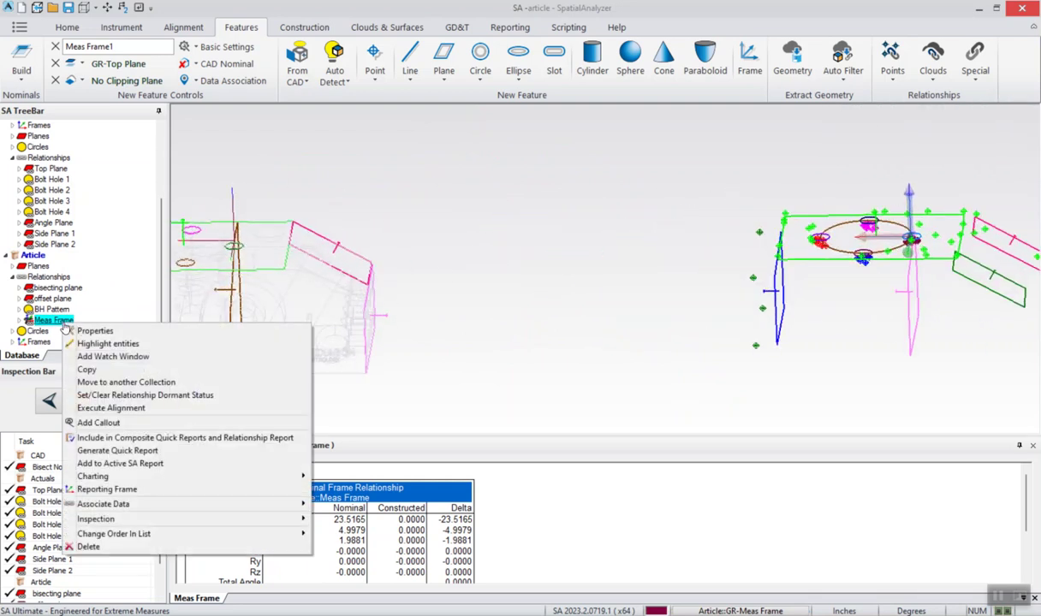
click(133, 411)
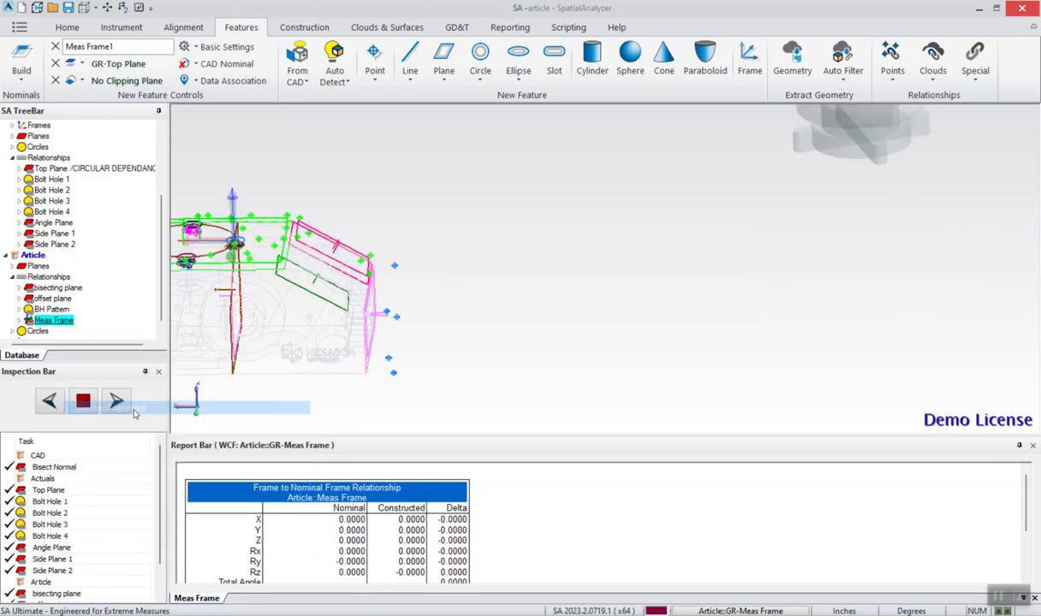
middle_drag(561, 279, 435, 305)
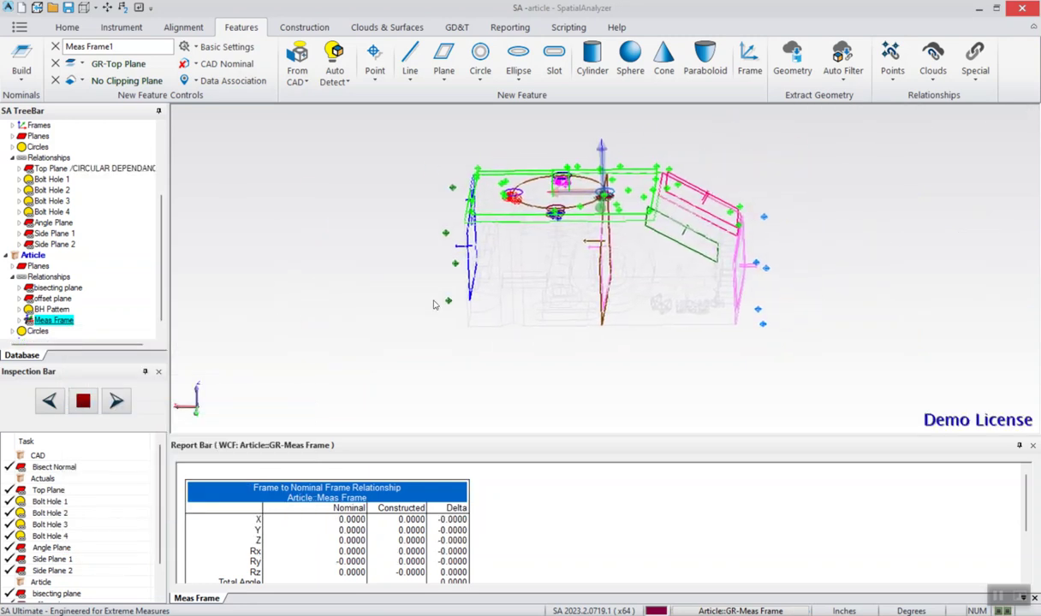
middle_drag(623, 268, 627, 247)
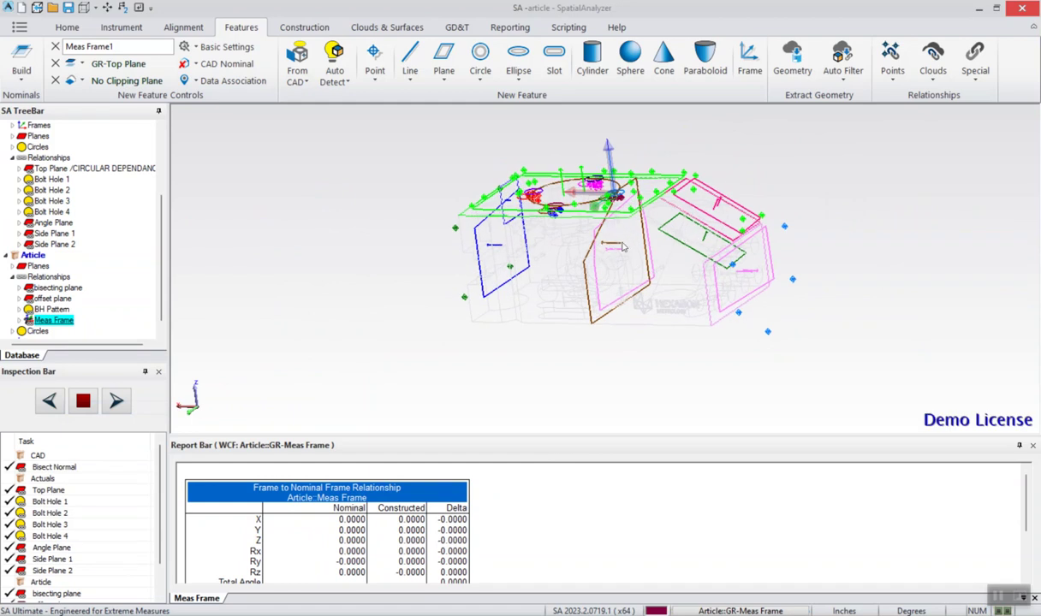
middle_drag(602, 266, 596, 197)
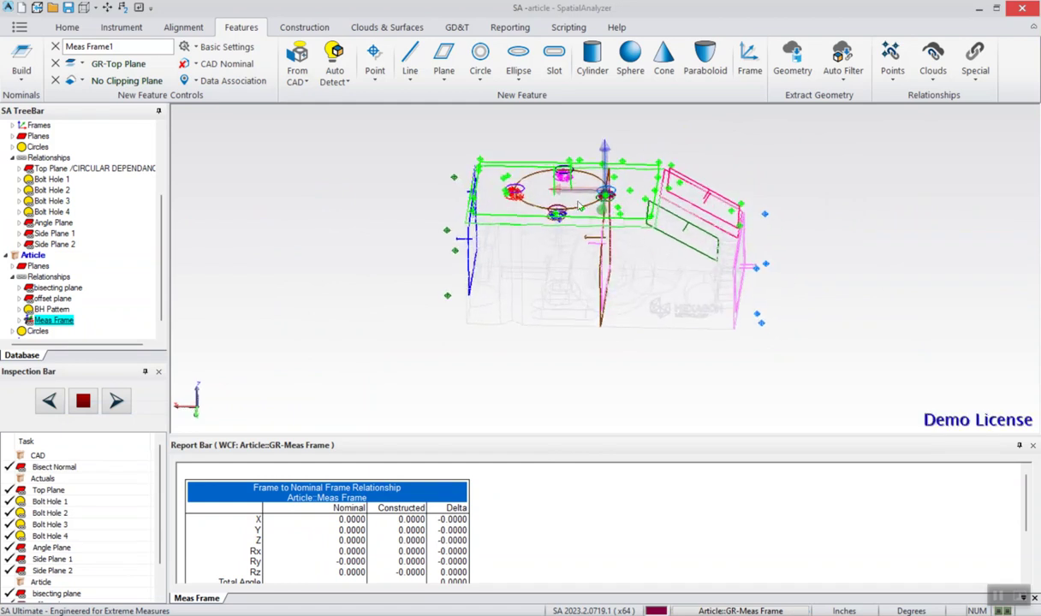
middle_drag(617, 283, 608, 272)
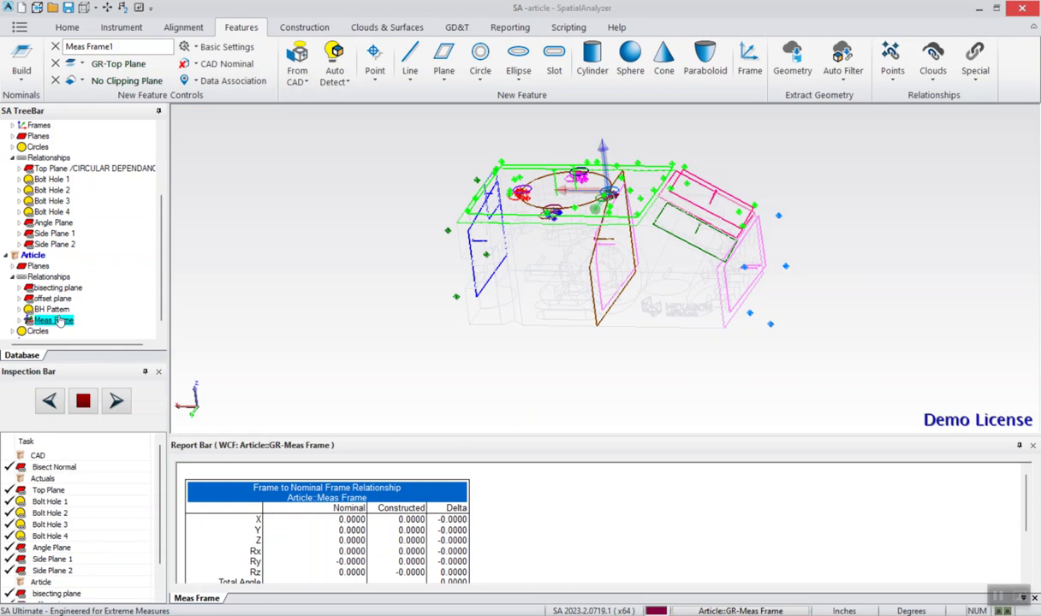
middle_drag(565, 259, 578, 272)
scroll(578, 272, down, 4)
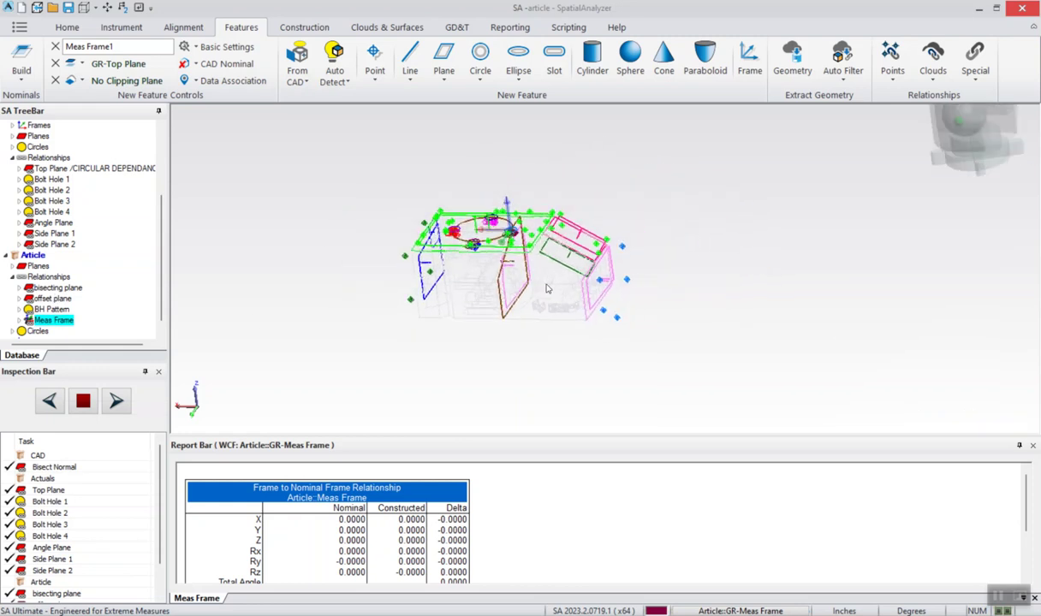